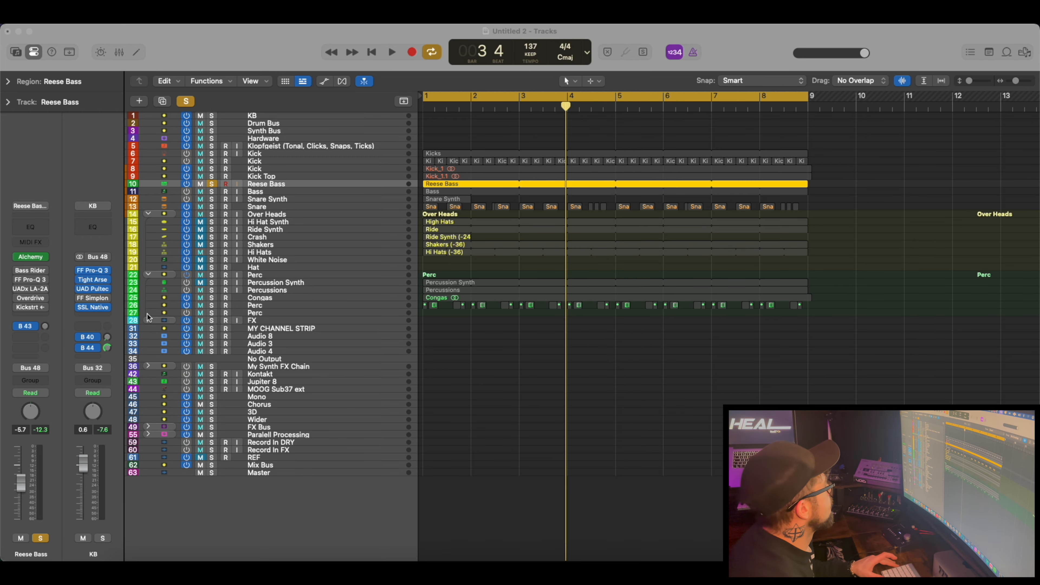
- Load Alchemy as the instrument on the Reese Bass track and initialize its setting
{"action": "left_click", "coordinate": [47, 258]}
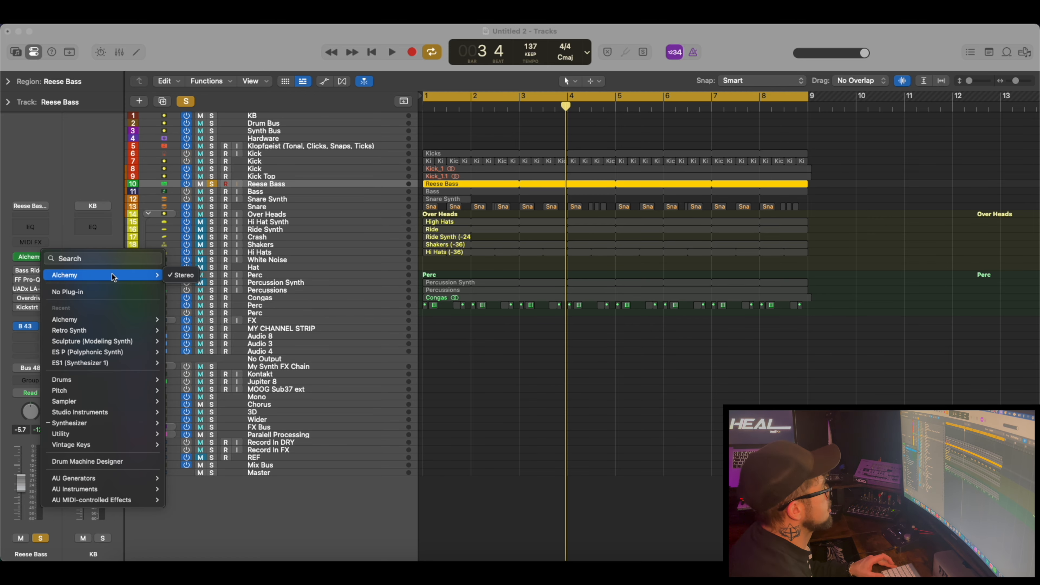
{"action": "mouse_move", "coordinate": [100, 426]}
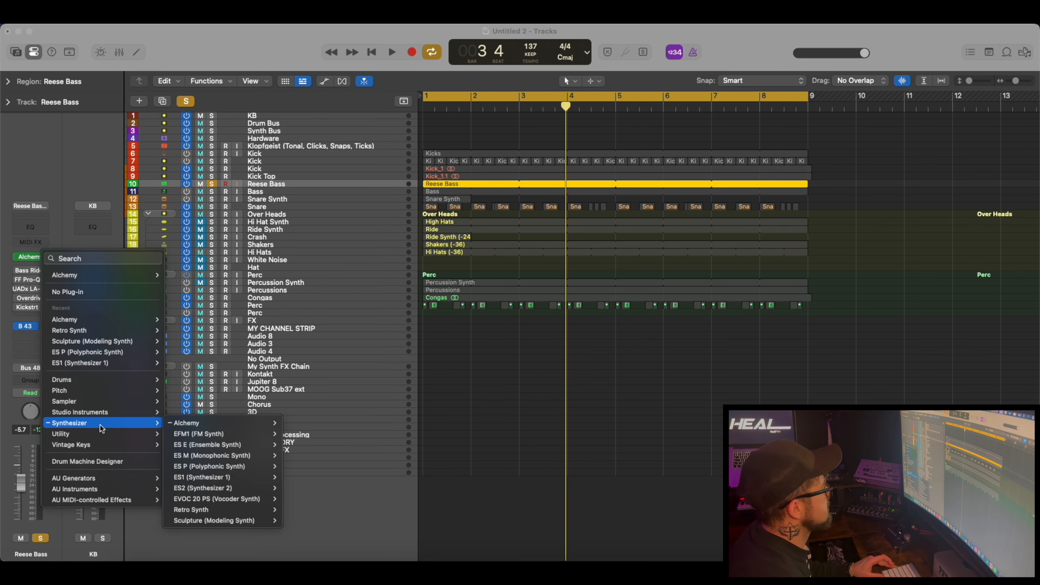
{"action": "left_click", "coordinate": [185, 425]}
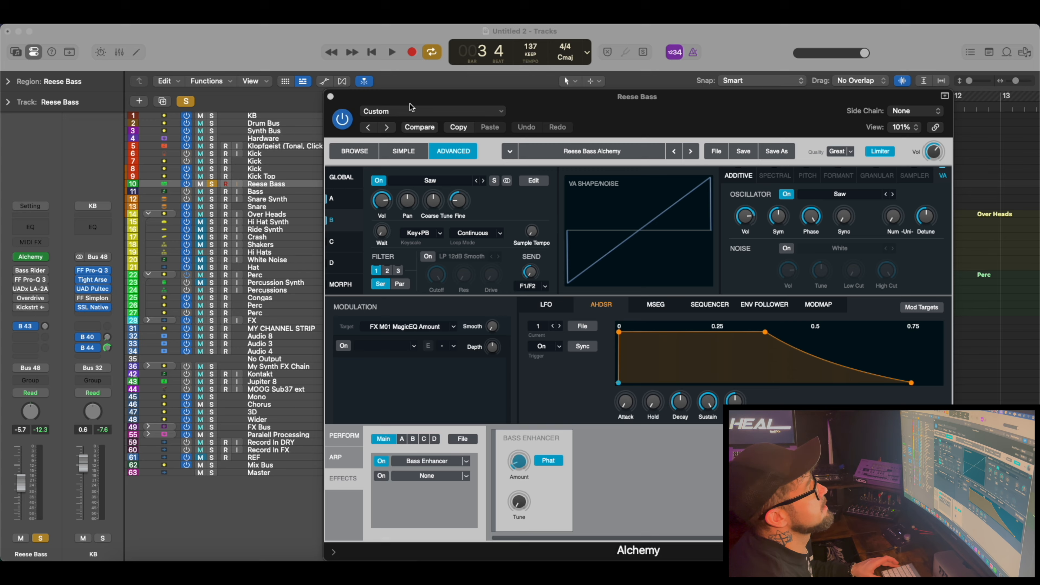
{"action": "left_click", "coordinate": [411, 111]}
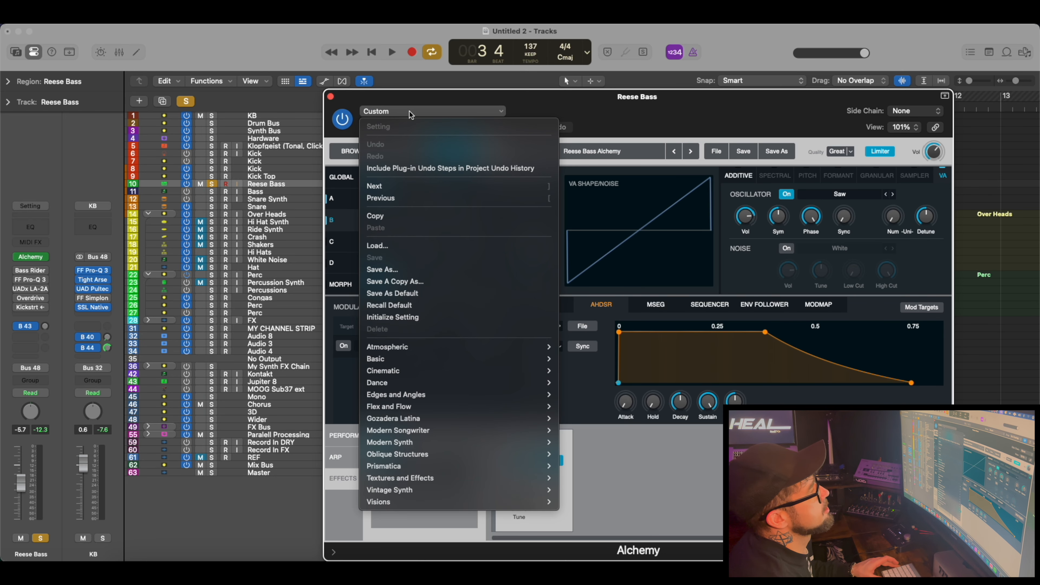
{"action": "left_click", "coordinate": [403, 318]}
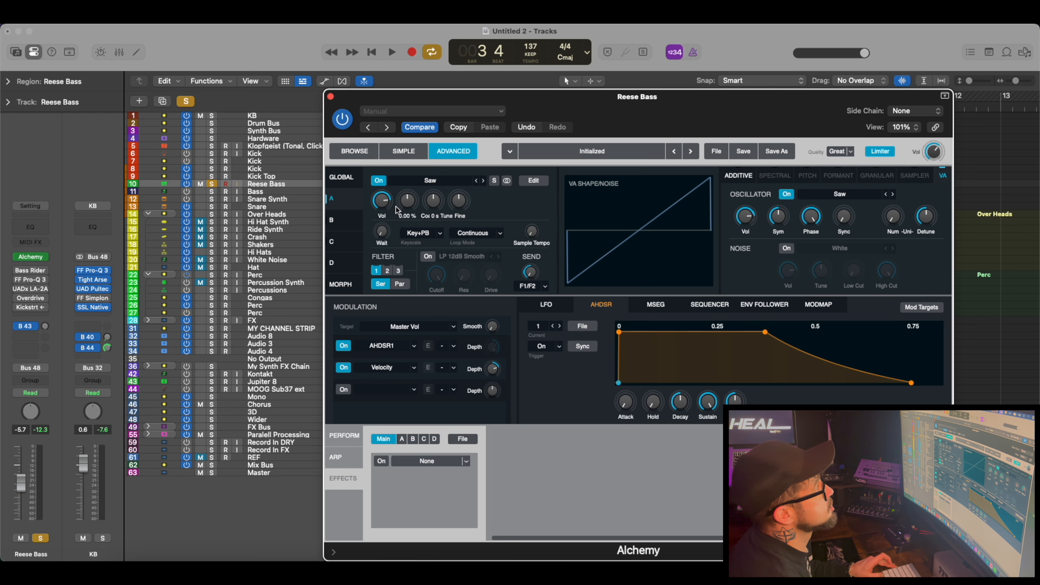
- Switch on source B with the Saw waveform and detune it slightly with its fine tuning
{"action": "left_click", "coordinate": [355, 225]}
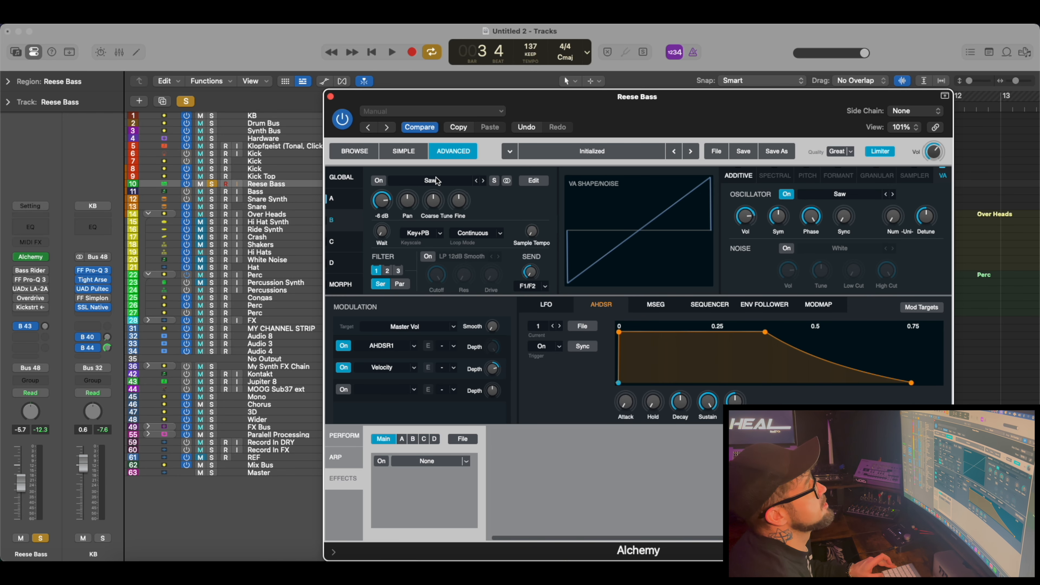
{"action": "left_click", "coordinate": [379, 181]}
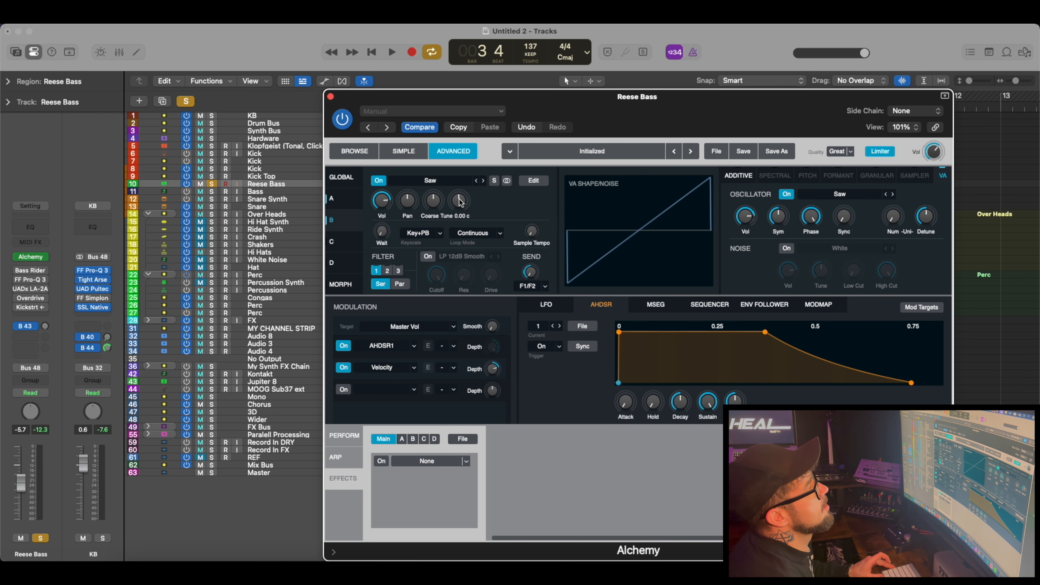
{"action": "left_click", "coordinate": [458, 203]}
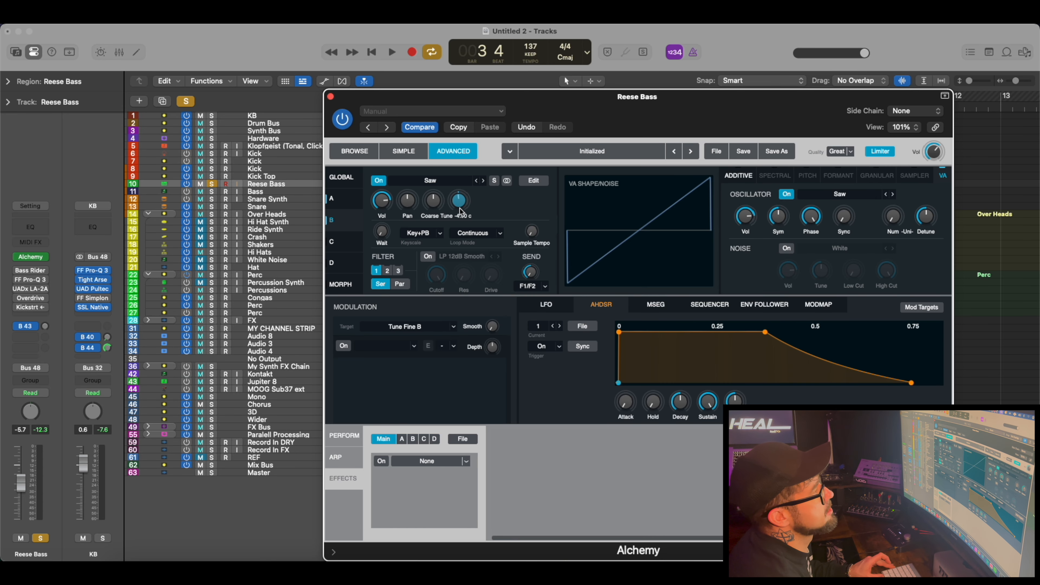
{"action": "left_click_drag", "start_coordinate": [460, 210], "coordinate": [460, 238]}
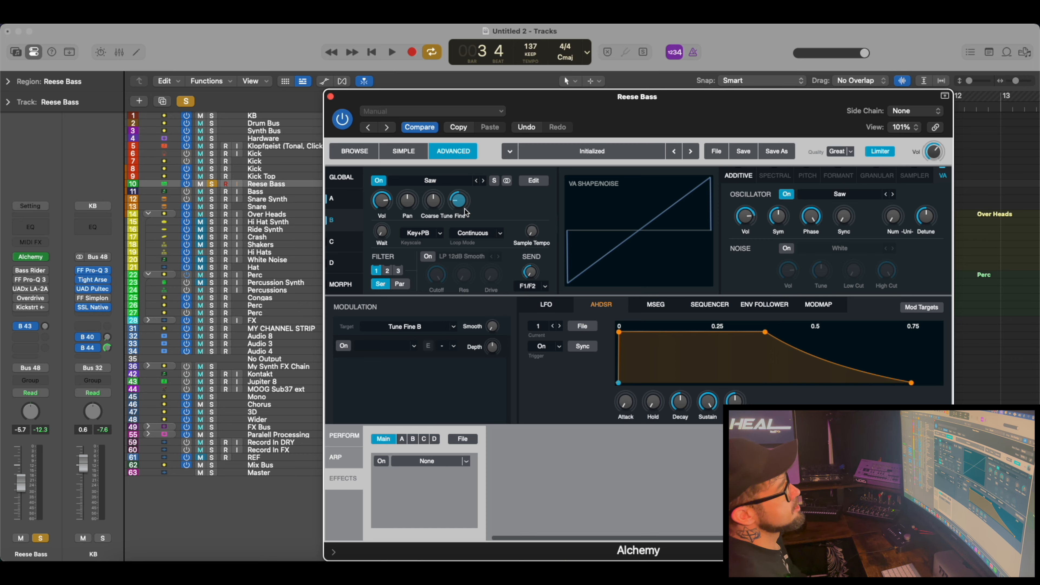
- Add a Bass Enhancer distortion effect to Alchemy's main effects rack and adjust its Tune and Amount
{"action": "left_click", "coordinate": [347, 437]}
{"action": "left_click", "coordinate": [347, 480]}
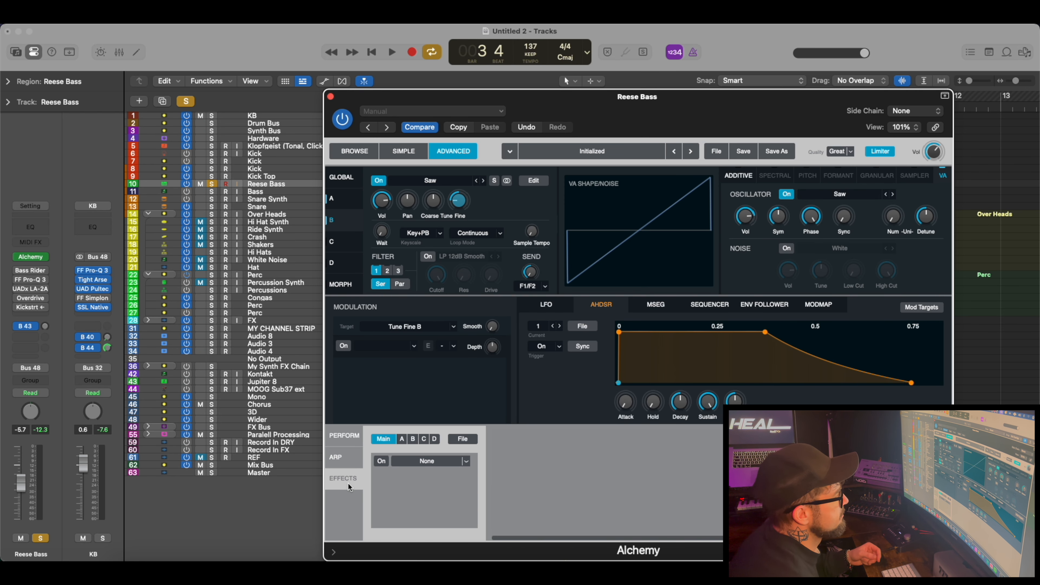
{"action": "left_click", "coordinate": [410, 461]}
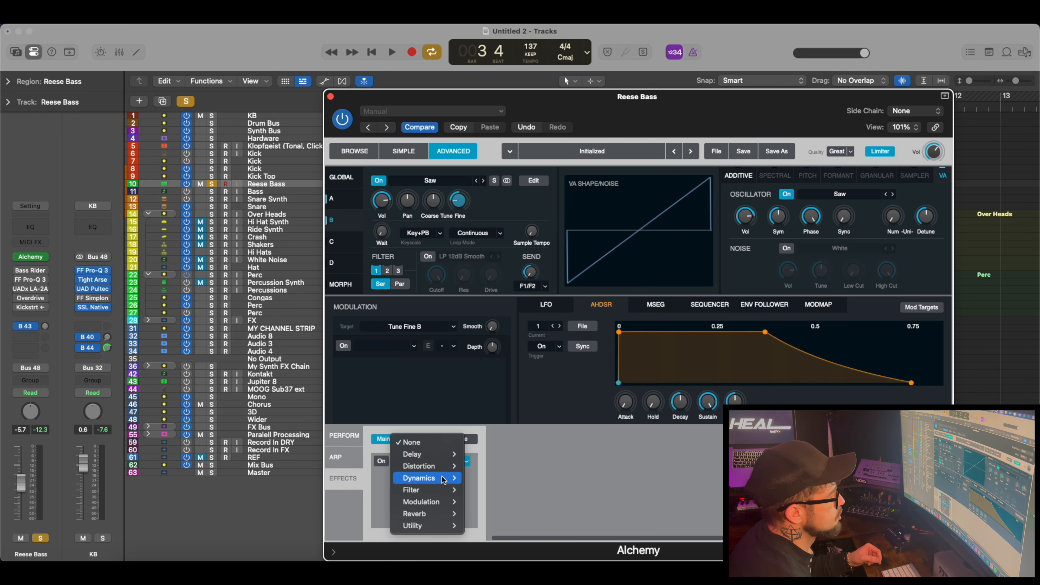
{"action": "mouse_move", "coordinate": [425, 466]}
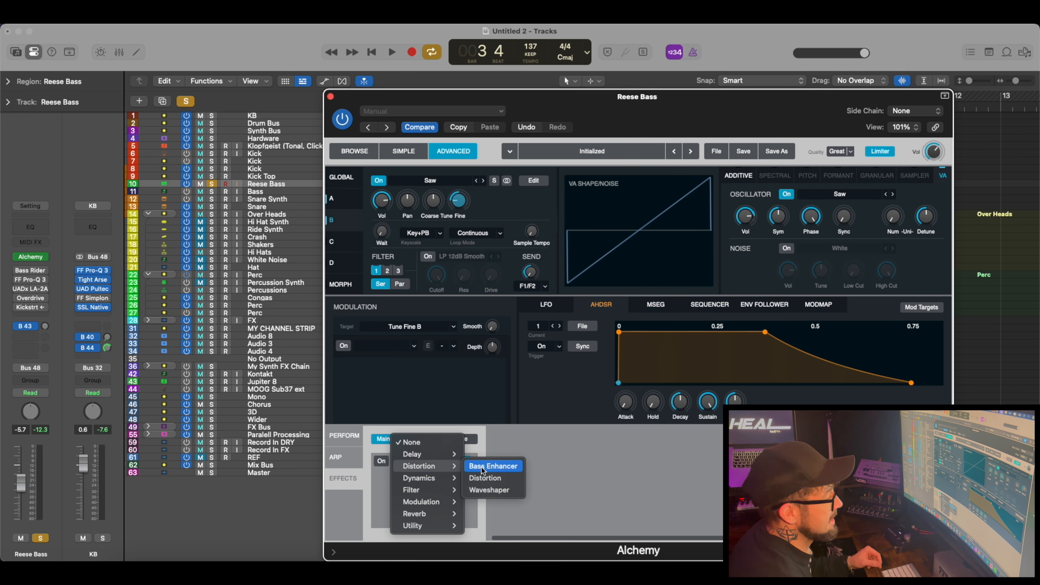
{"action": "left_click", "coordinate": [484, 467]}
{"action": "left_click_drag", "start_coordinate": [515, 503], "coordinate": [525, 519]}
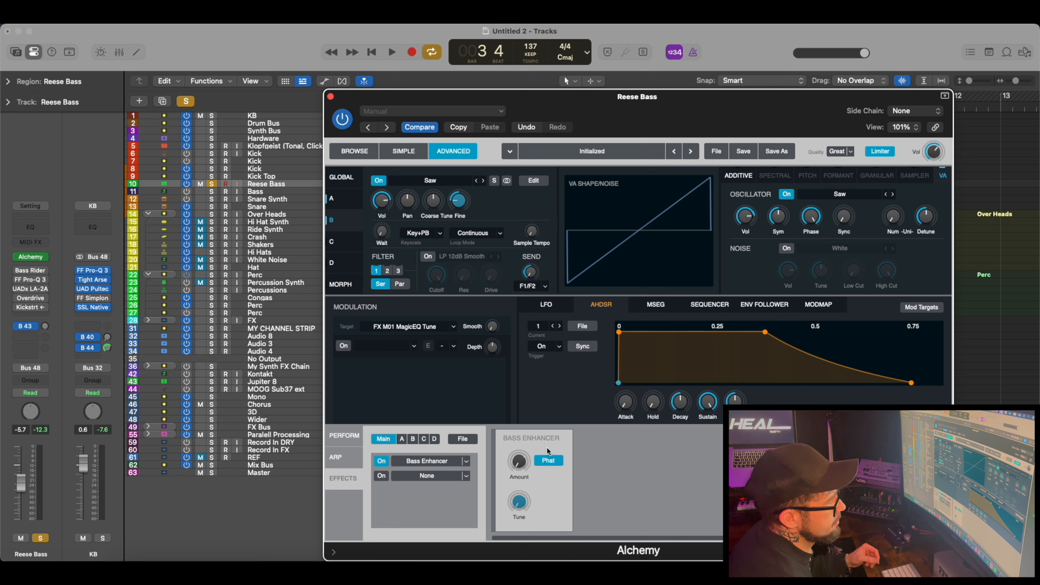
{"action": "left_click", "coordinate": [552, 461]}
{"action": "left_click", "coordinate": [522, 462]}
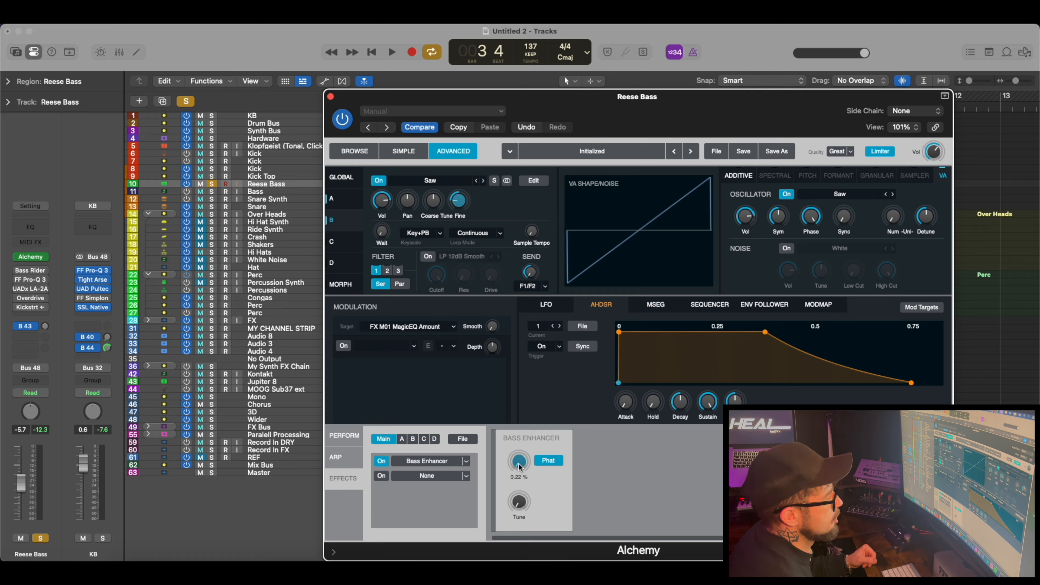
{"action": "left_click_drag", "start_coordinate": [520, 462], "coordinate": [519, 462]}
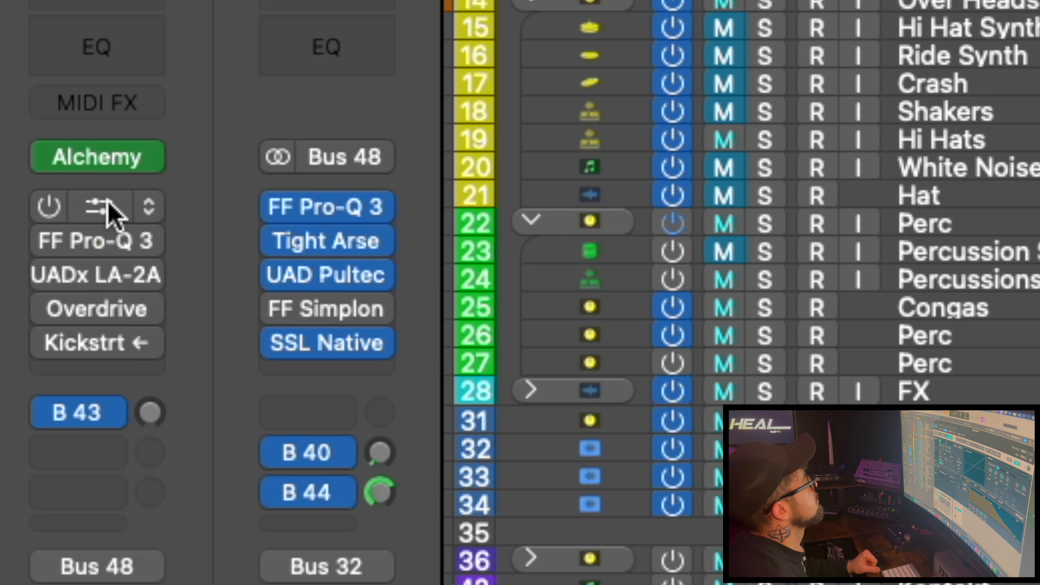
- Open and switch on the Bass Rider, FF Pro-Q 3 and UADx LA-2A inserts on the Reese Bass channel
{"action": "left_click", "coordinate": [94, 204]}
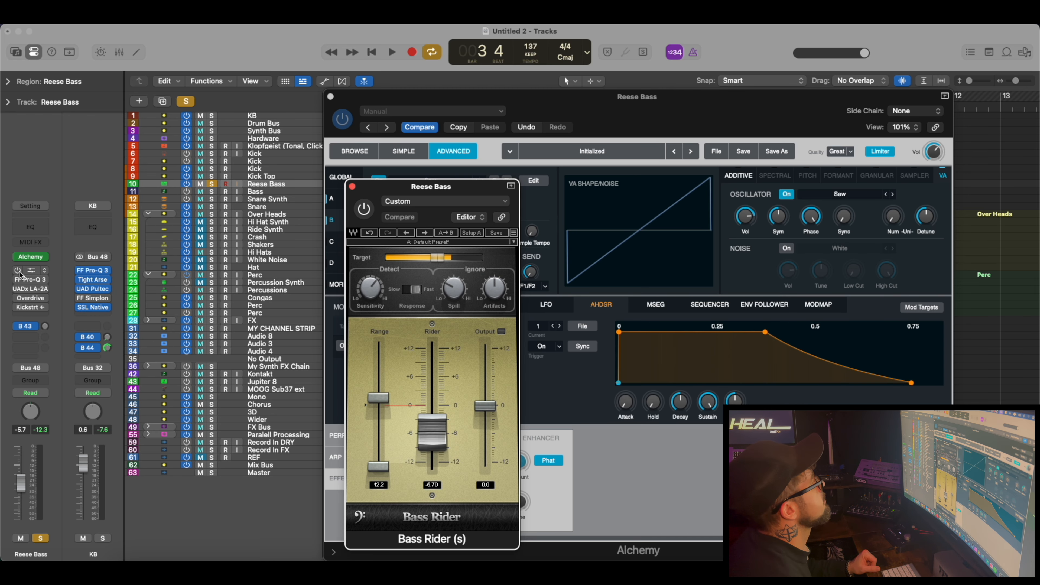
{"action": "left_click", "coordinate": [49, 207]}
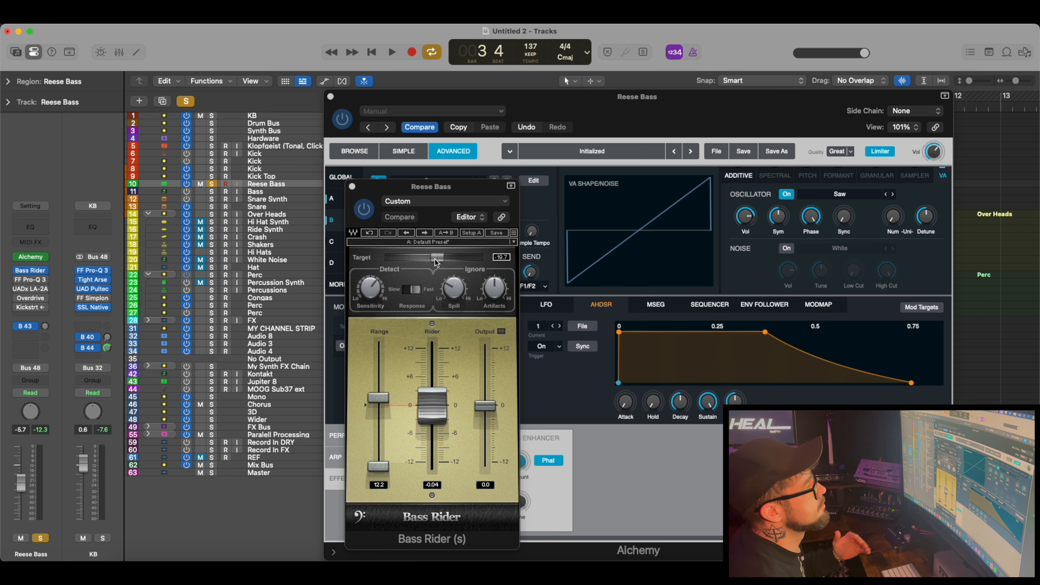
{"action": "left_click", "coordinate": [18, 281]}
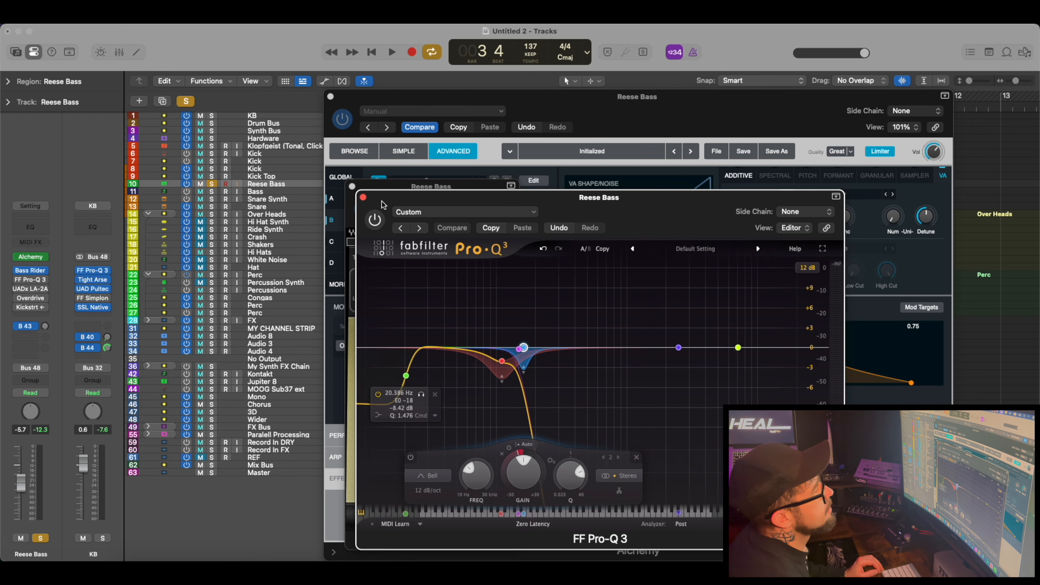
{"action": "left_click", "coordinate": [374, 219]}
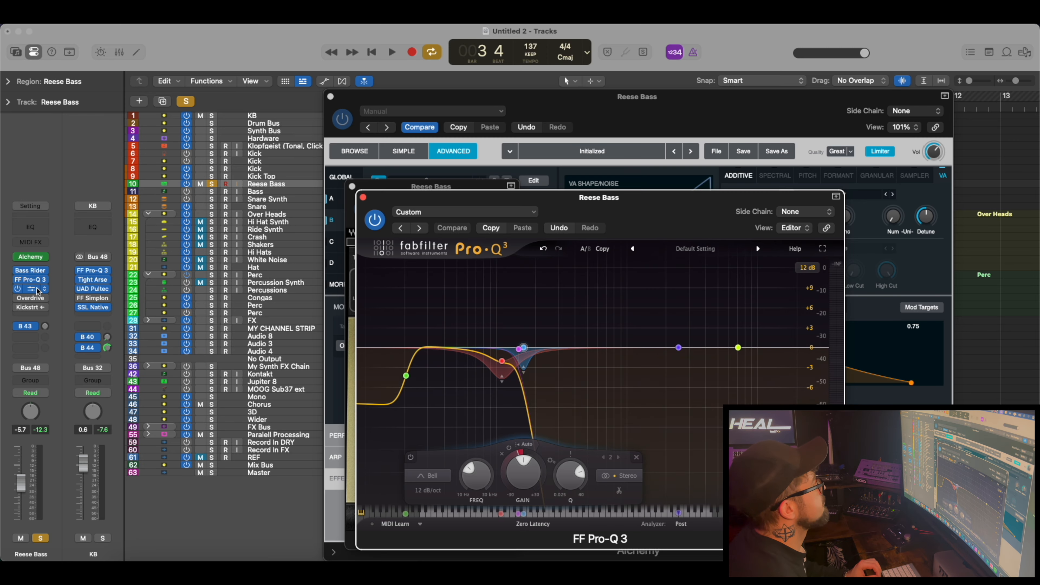
{"action": "left_click", "coordinate": [32, 288]}
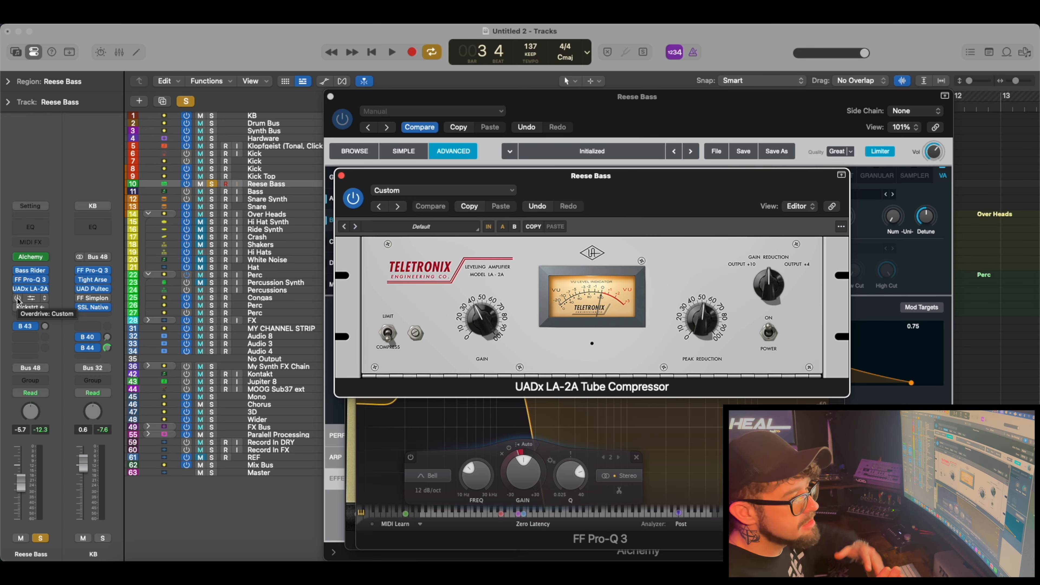
- Switch on the Overdrive insert on the Reese Bass channel and close all open plug-in windows
{"action": "left_click", "coordinate": [32, 272]}
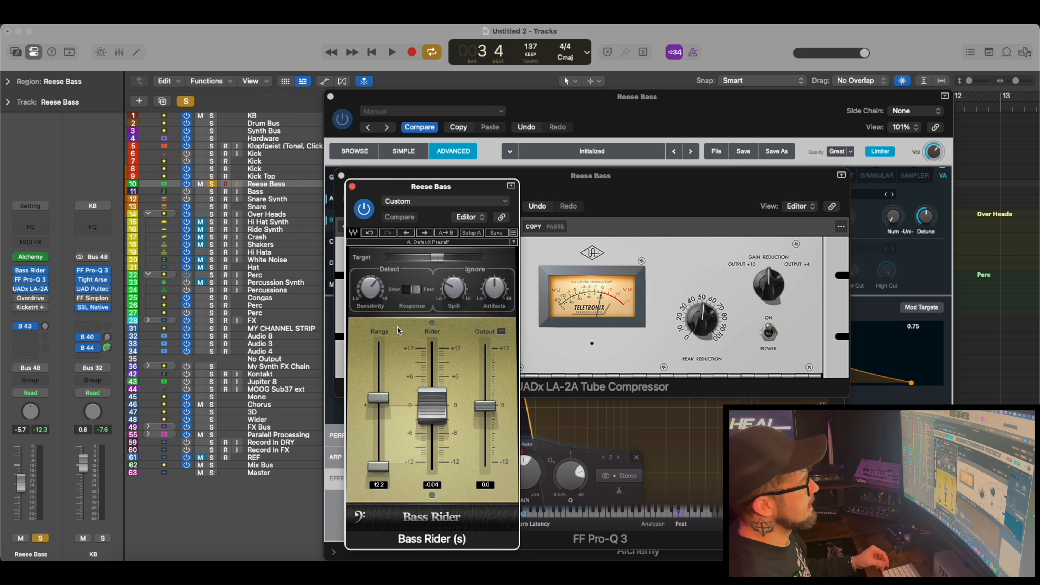
{"action": "left_click", "coordinate": [352, 186]}
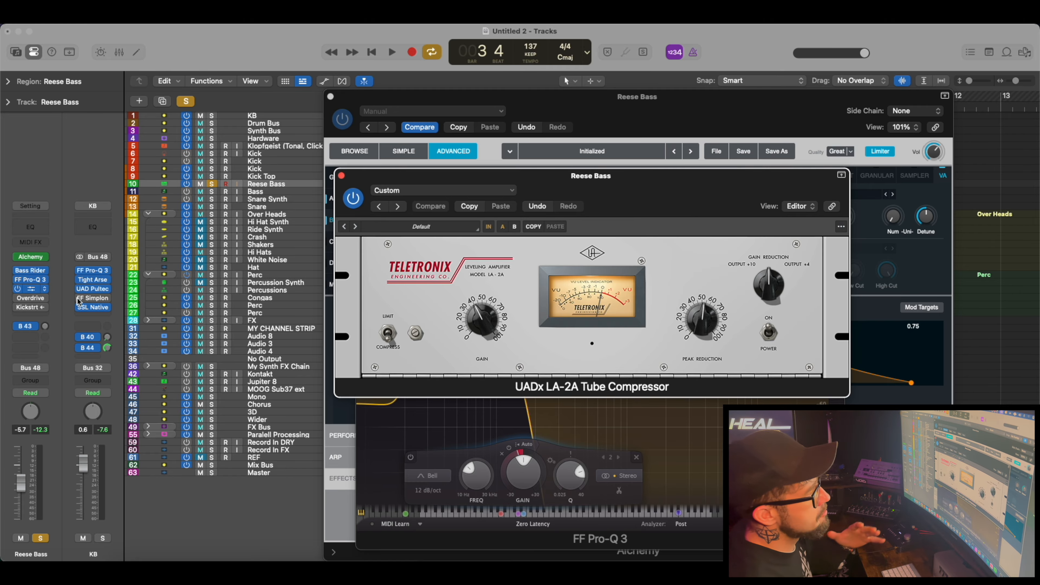
{"action": "left_click", "coordinate": [341, 175]}
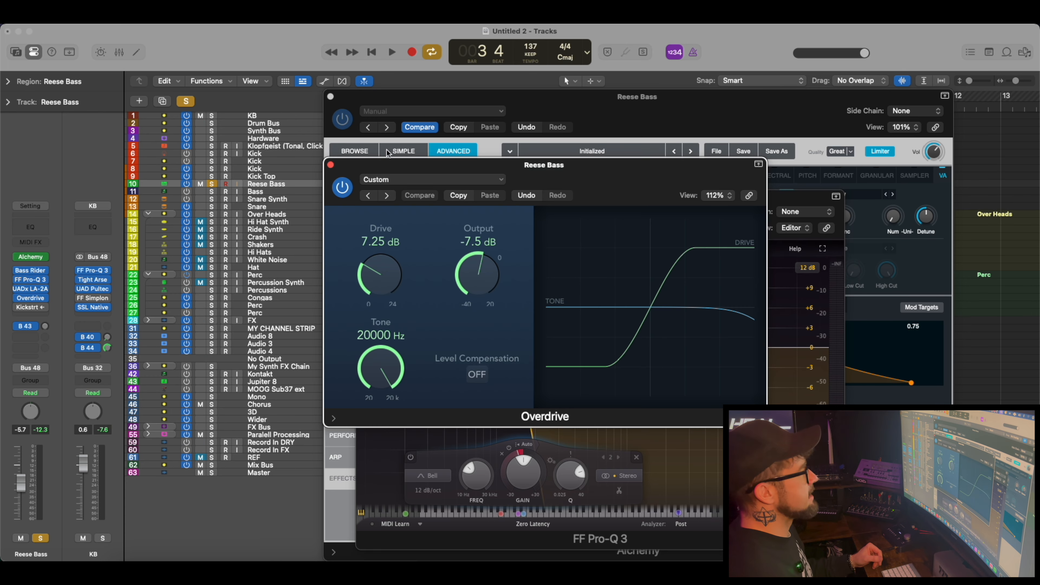
{"action": "left_click", "coordinate": [331, 165]}
{"action": "left_click", "coordinate": [330, 96]}
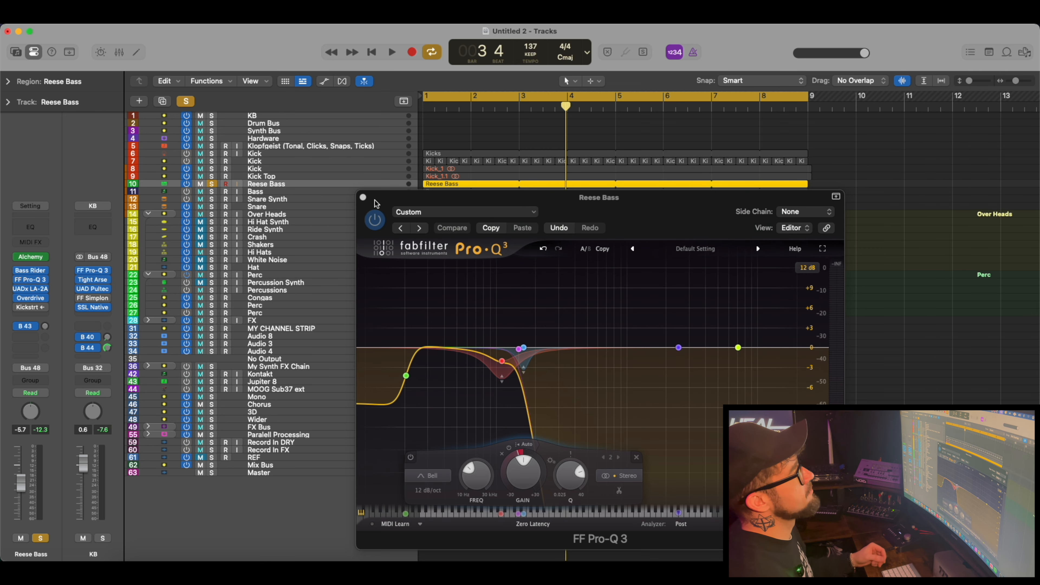
{"action": "left_click", "coordinate": [363, 197]}
- Review the Overdrive settings, switch on the Kickstart insert on the Reese Bass channel, and close both plug-in windows
{"action": "left_click", "coordinate": [31, 299]}
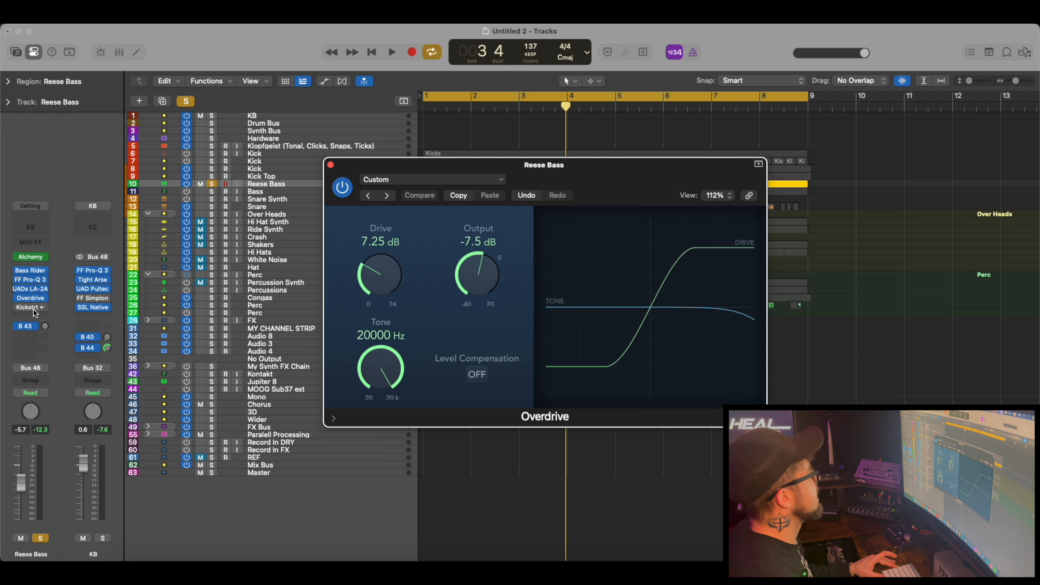
{"action": "left_click", "coordinate": [331, 165]}
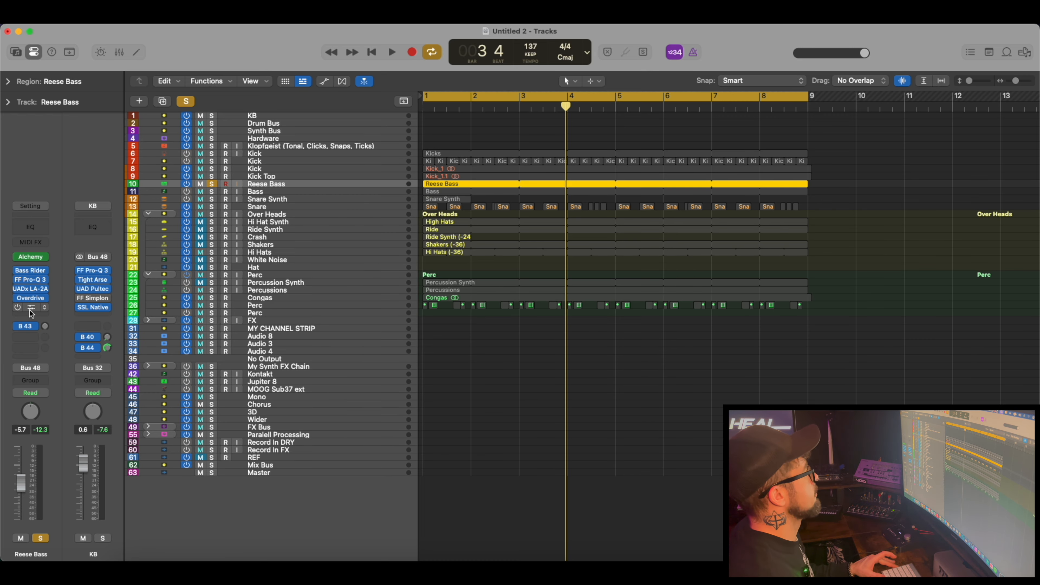
{"action": "left_click", "coordinate": [23, 308]}
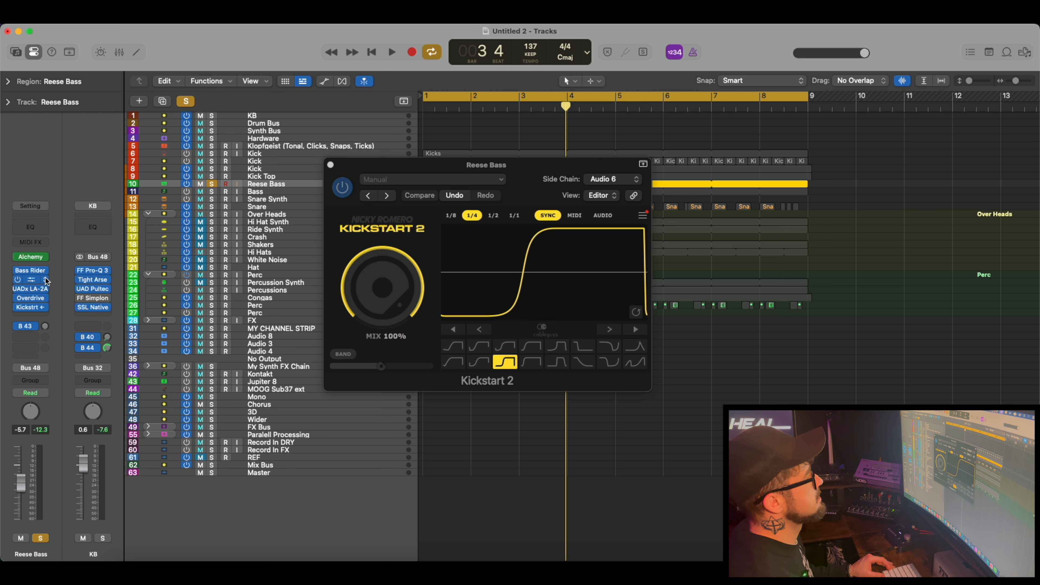
{"action": "left_click", "coordinate": [330, 165]}
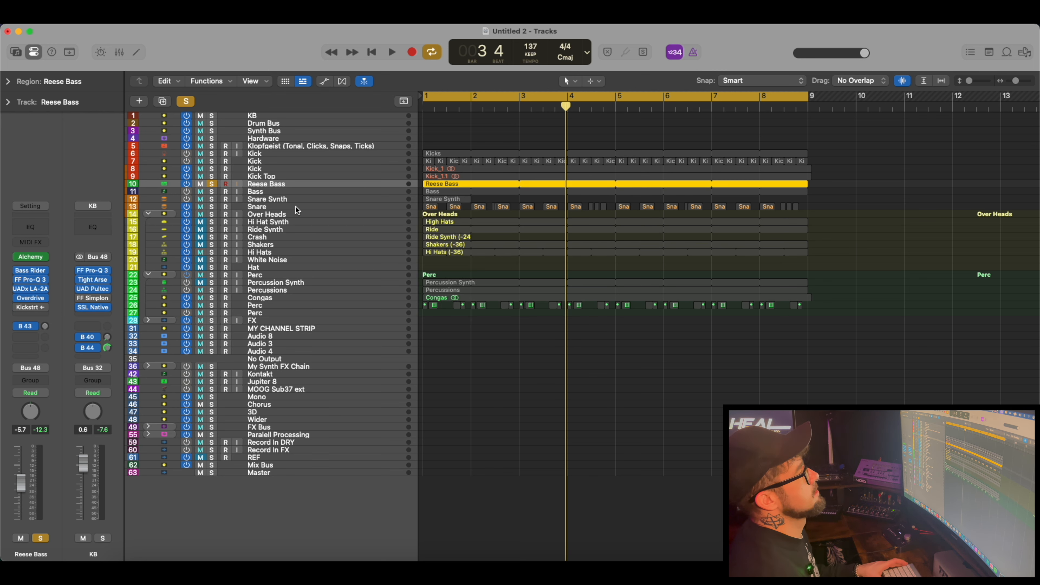
- While the loop plays, raise the frequency of FF Pro-Q 3's high-cut band slightly towards the neighbouring bell band, and close the plug-in
{"action": "key", "text": "space"}
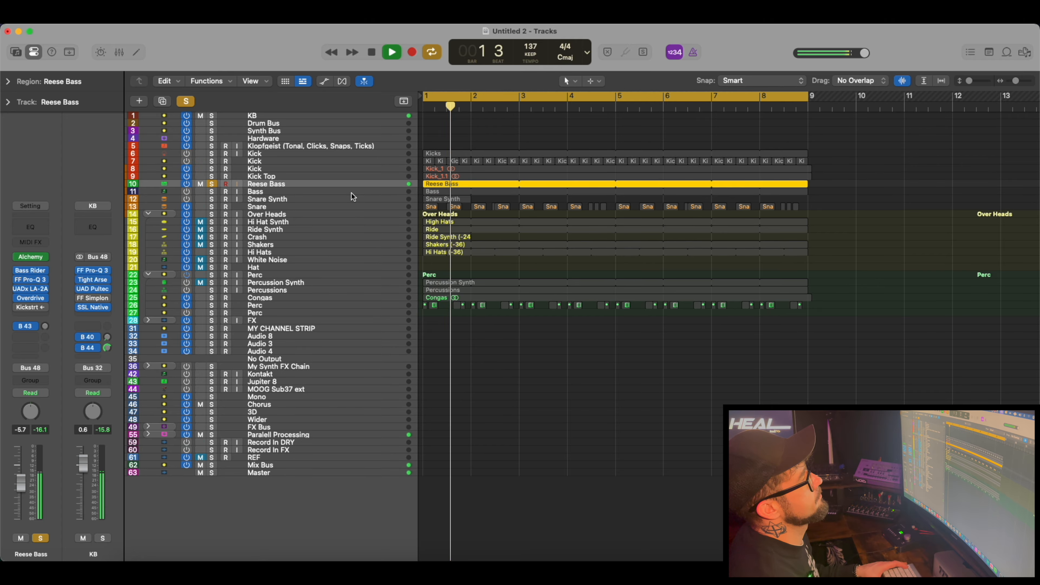
{"action": "left_click", "coordinate": [30, 270]}
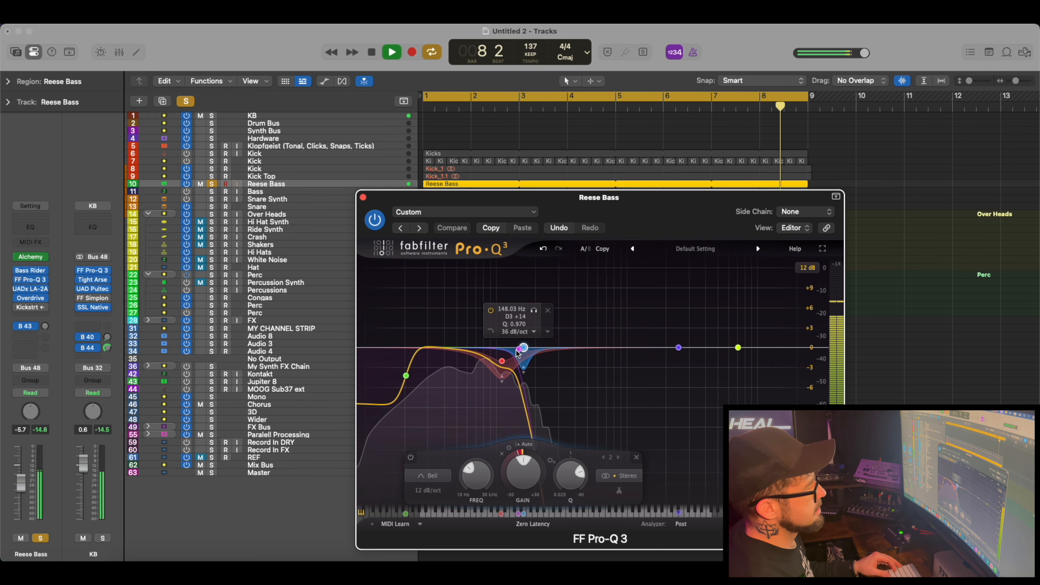
{"action": "left_click", "coordinate": [517, 351]}
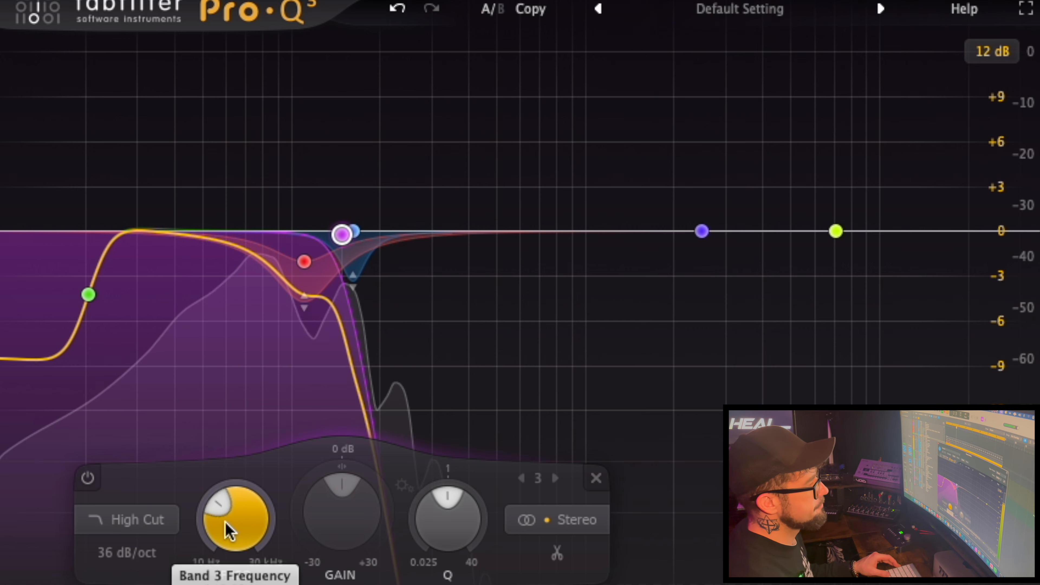
{"action": "left_click_drag", "start_coordinate": [225, 521], "coordinate": [112, 543]}
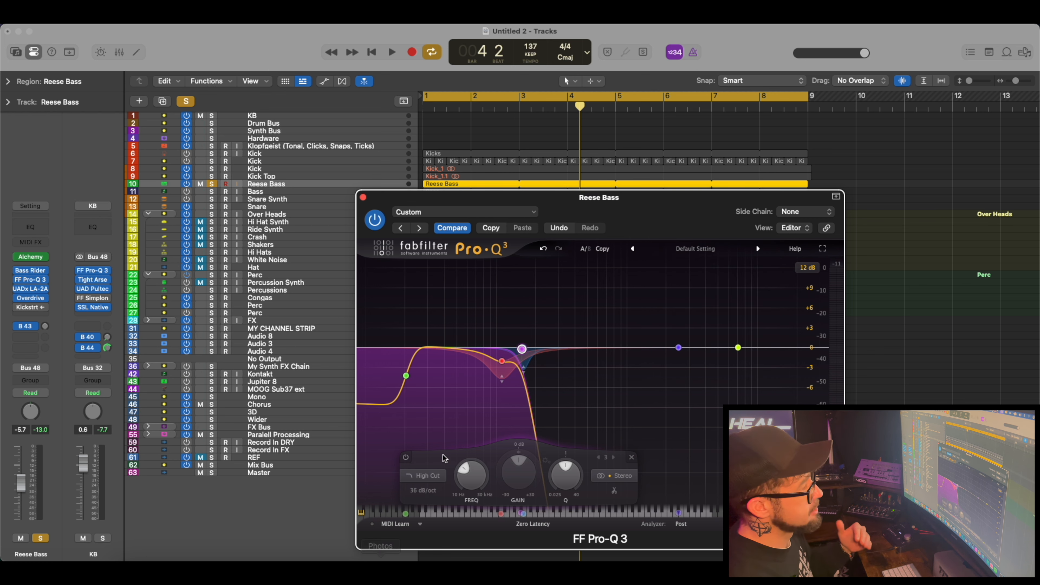
{"action": "mouse_move", "coordinate": [520, 314]}
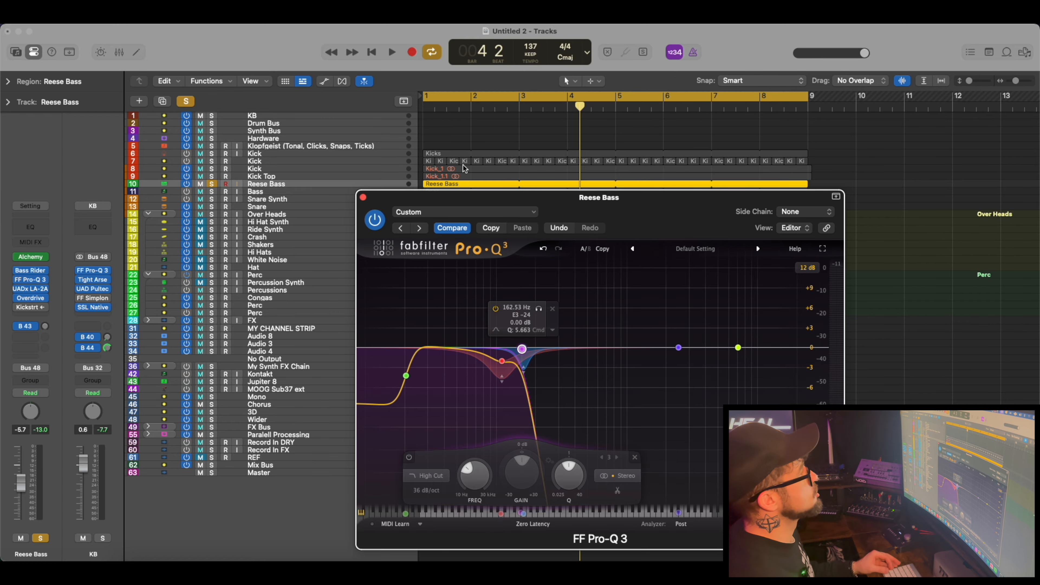
{"action": "left_click", "coordinate": [362, 197]}
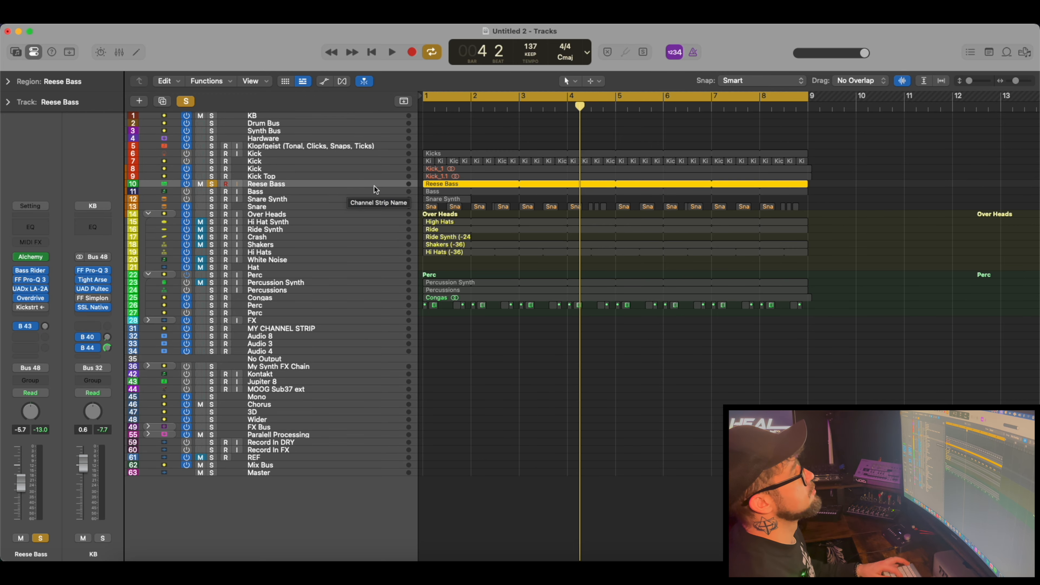
- Duplicate the Reese Bass track together with its region
{"action": "key", "text": "super+d"}
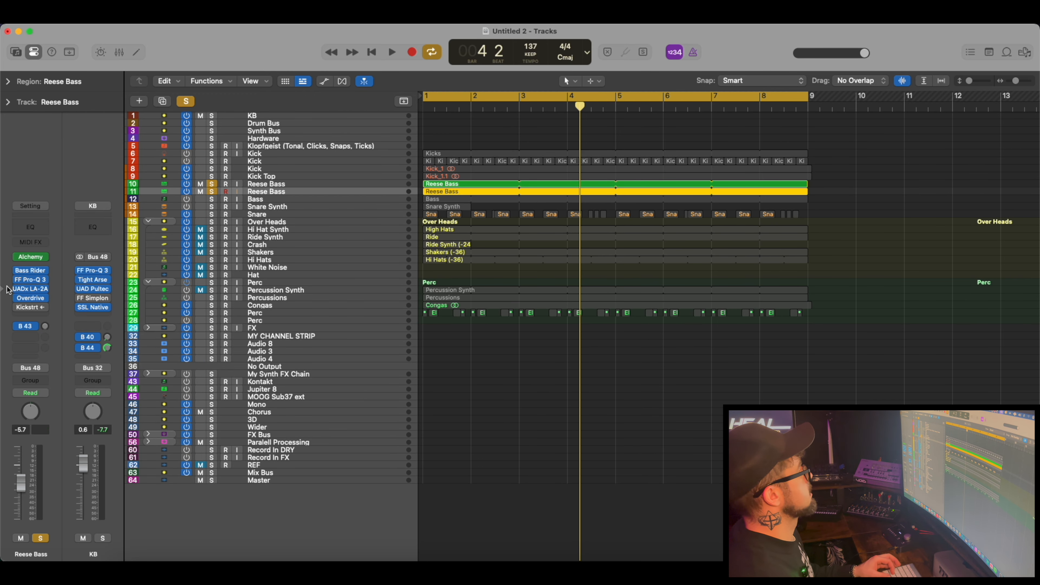
- In FF Pro-Q 3 on the duplicated Reese Bass, add a low-cut band at about 150 Hz with a 96 dB/oct slope
{"action": "left_click", "coordinate": [31, 280]}
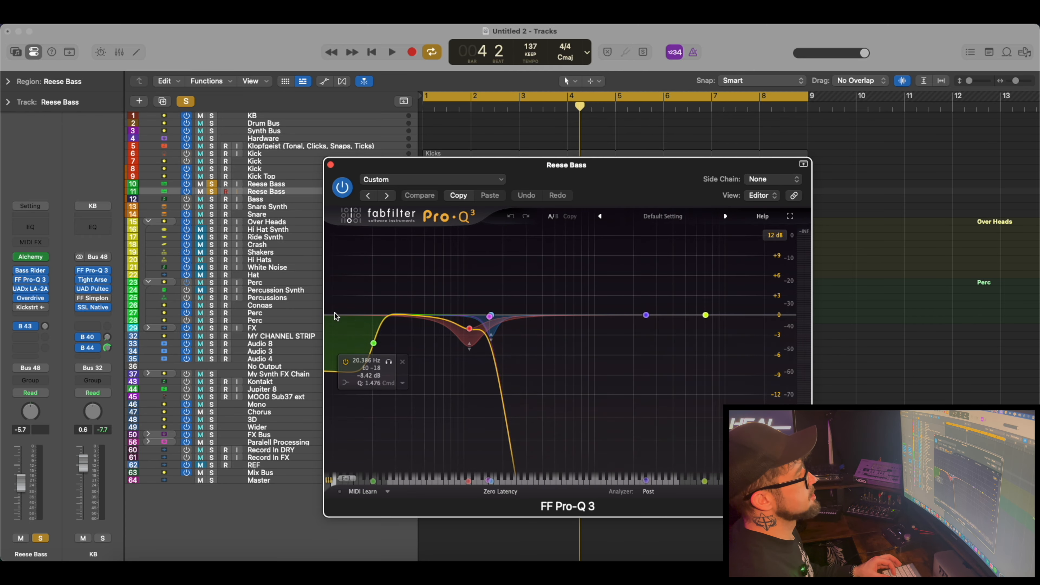
{"action": "left_click_drag", "start_coordinate": [335, 316], "coordinate": [486, 317]}
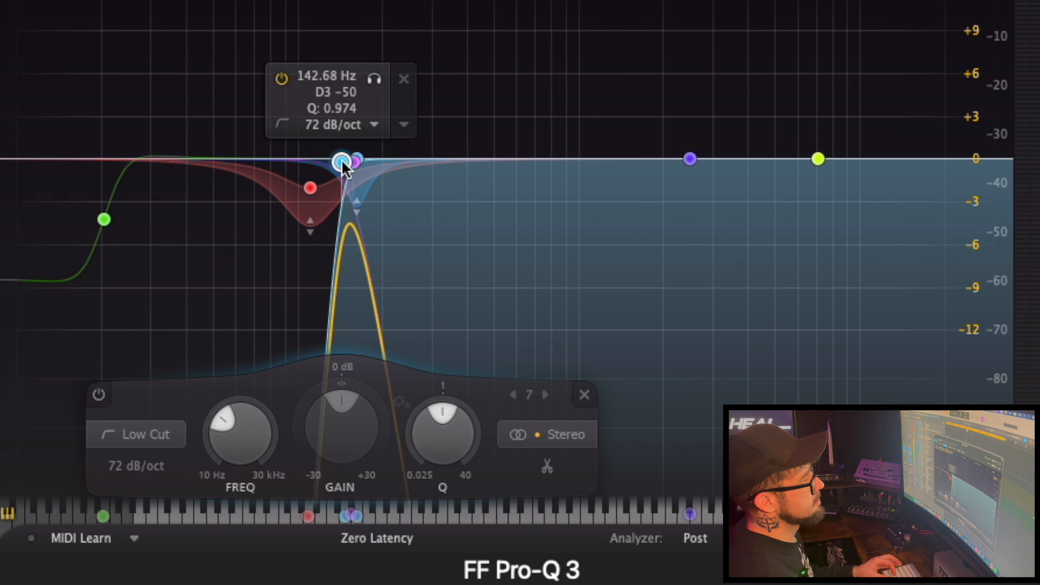
{"action": "left_click_drag", "start_coordinate": [344, 166], "coordinate": [350, 166]}
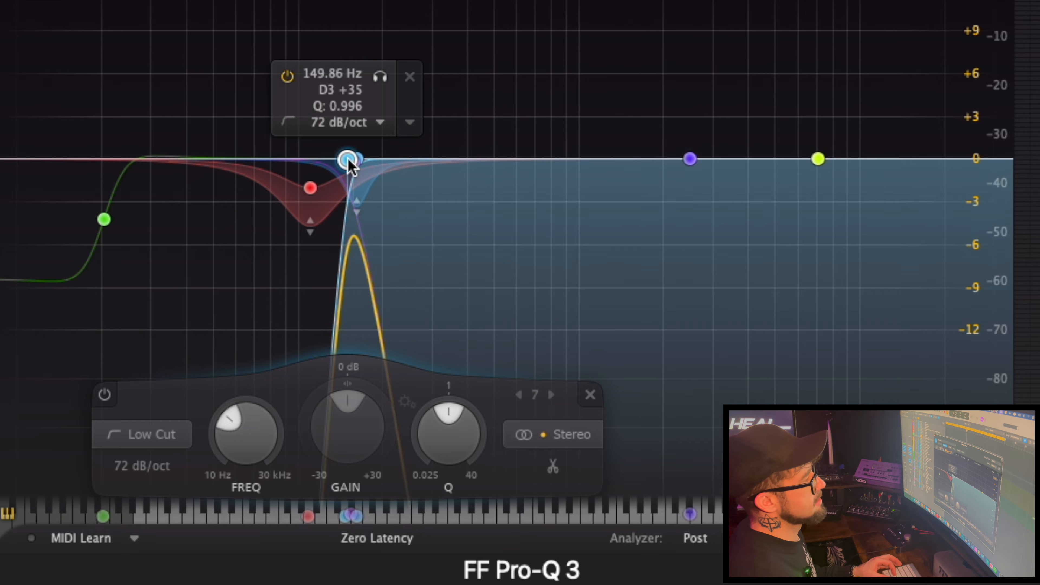
{"action": "left_click", "coordinate": [163, 470]}
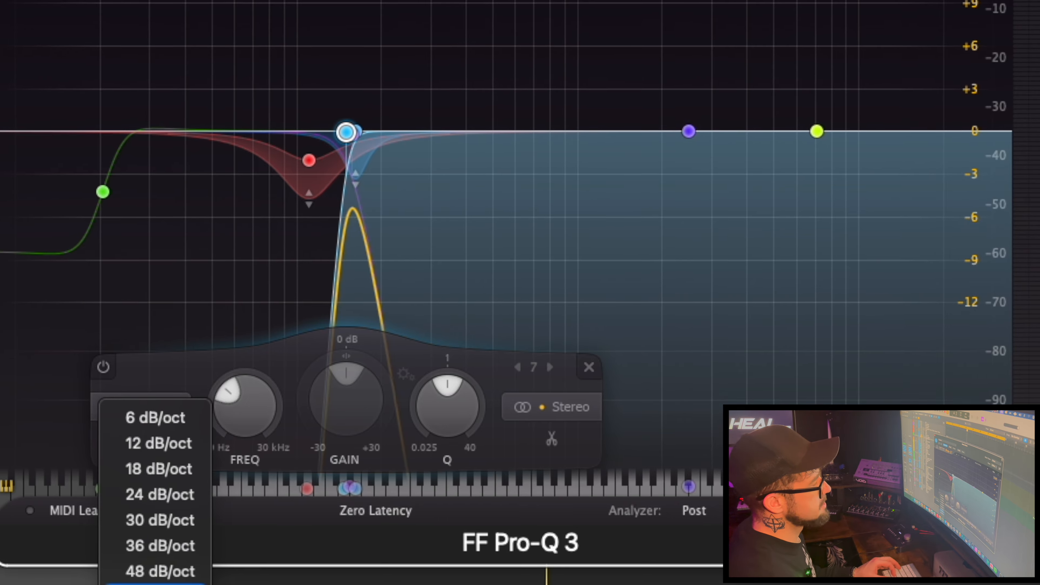
{"action": "left_click", "coordinate": [167, 541]}
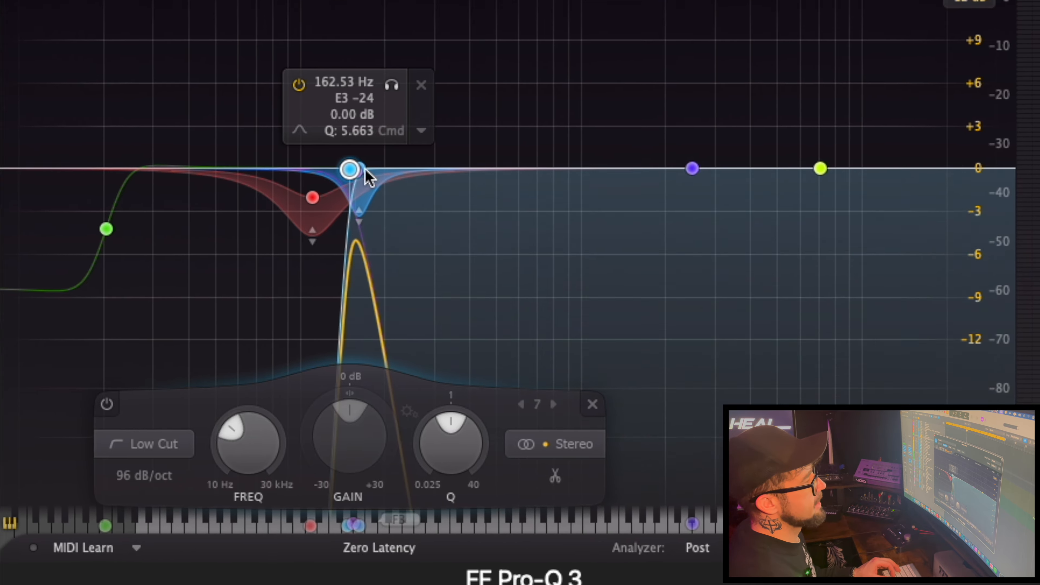
- Move the EQ's high-cut band up to about 198 Hz and start playback to hear the filtered bass
{"action": "left_click_drag", "start_coordinate": [365, 169], "coordinate": [407, 170]}
{"action": "left_click_drag", "start_coordinate": [358, 189], "coordinate": [388, 206]}
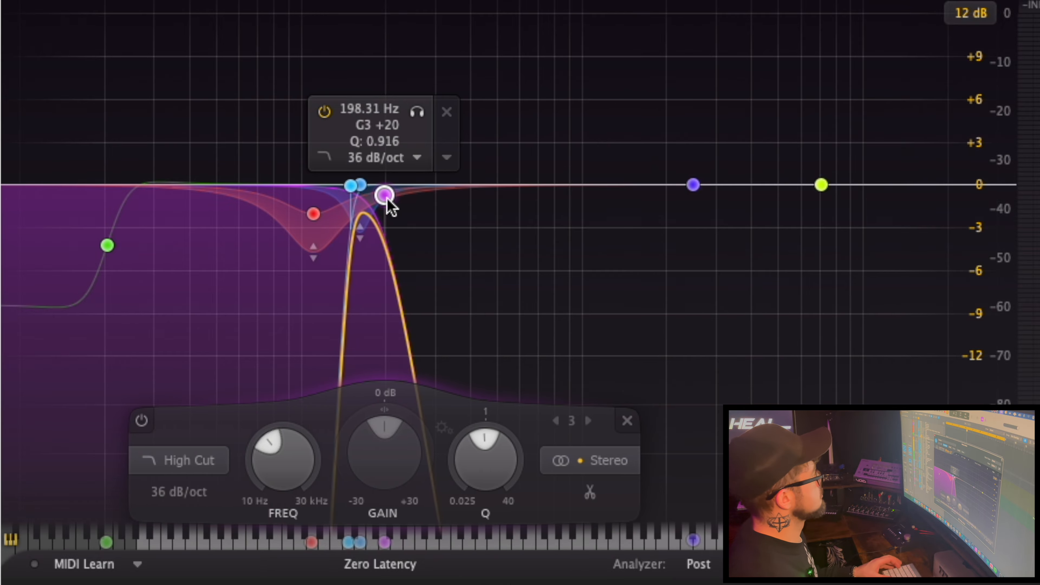
{"action": "key", "text": "space"}
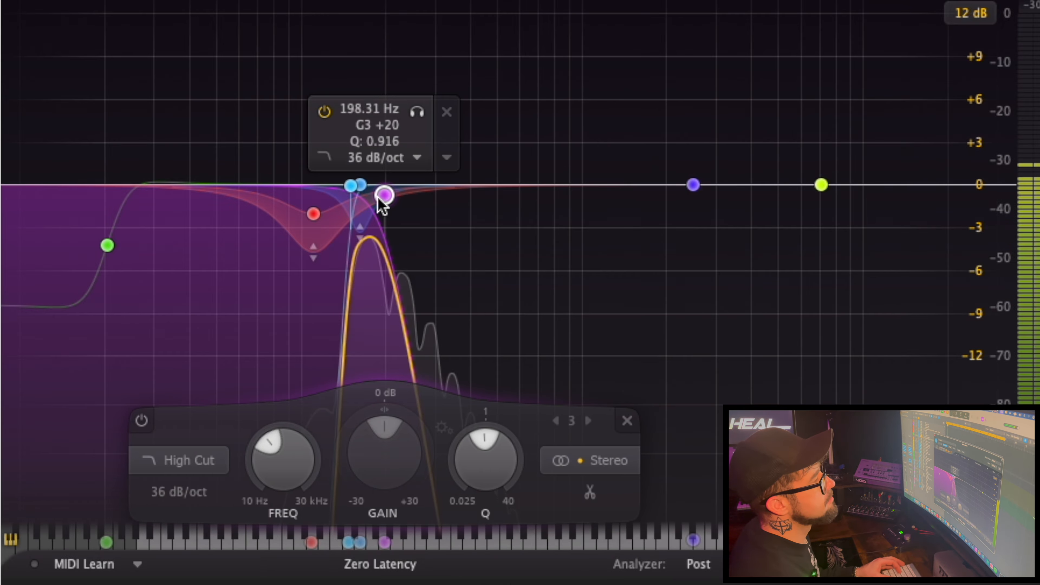
- Deepen the dynamic cut of the bell near 163 Hz, placing the high-cut band just below it and the low-cut band just above
{"action": "left_click", "coordinate": [359, 185]}
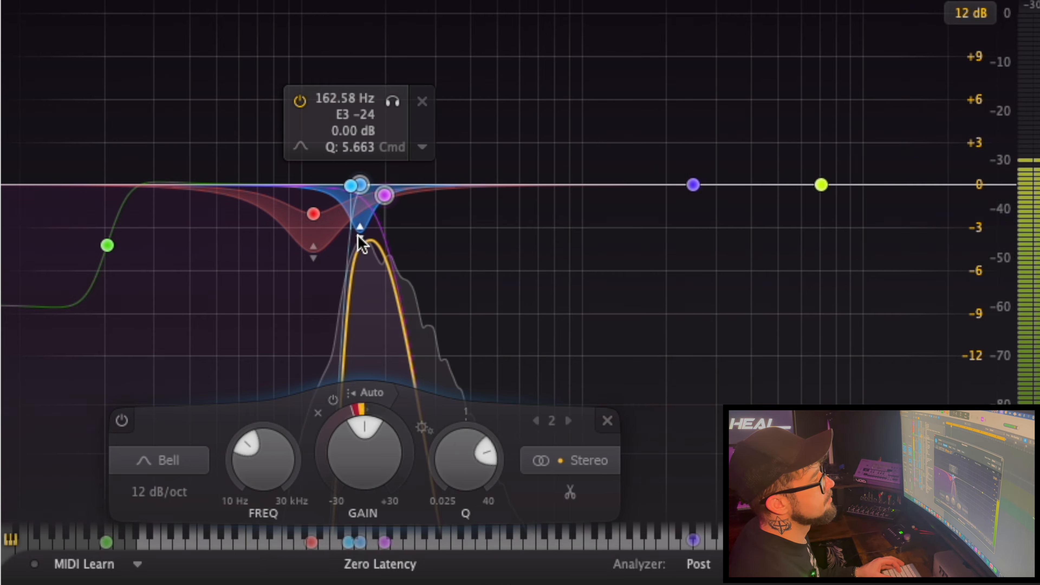
{"action": "left_click", "coordinate": [384, 195]}
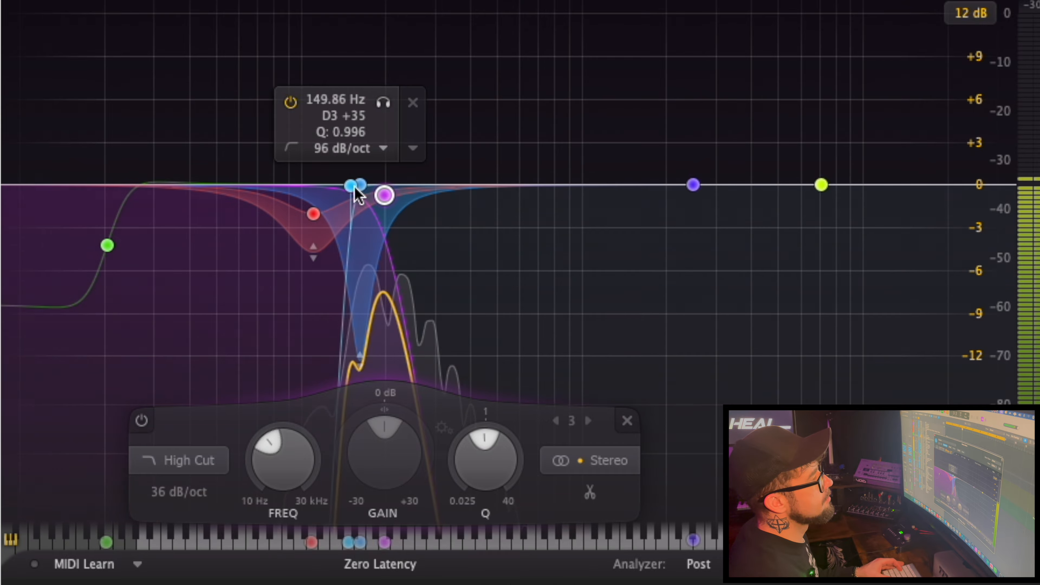
{"action": "left_click", "coordinate": [360, 185]}
{"action": "mouse_move", "coordinate": [361, 188]}
{"action": "left_mouse_down"}
{"action": "mouse_move", "coordinate": [645, 207]}
{"action": "mouse_move", "coordinate": [868, 205]}
{"action": "mouse_move", "coordinate": [399, 207]}
{"action": "mouse_move", "coordinate": [344, 196]}
{"action": "left_mouse_up"}
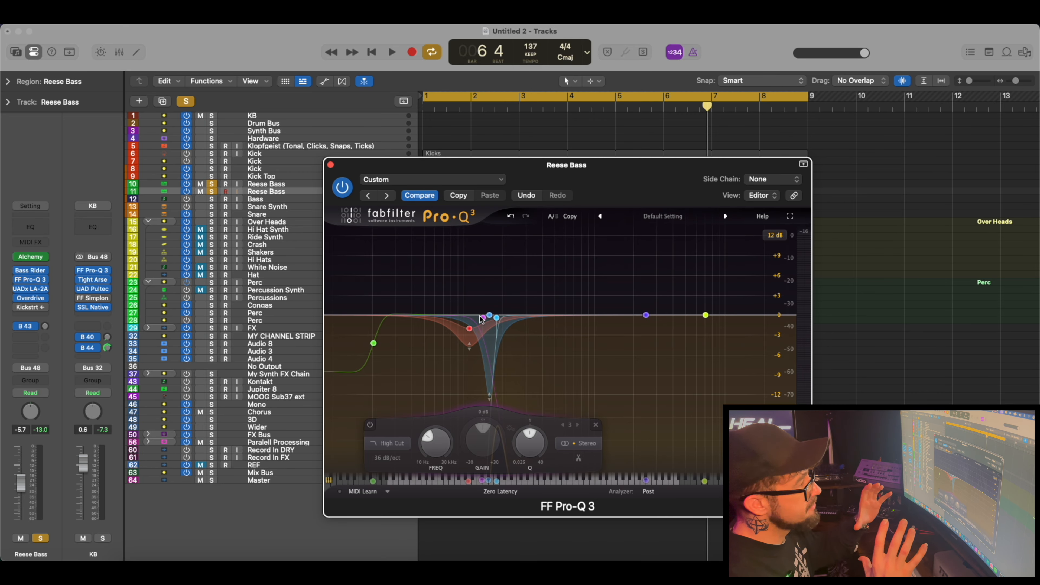
{"action": "mouse_move", "coordinate": [481, 322]}
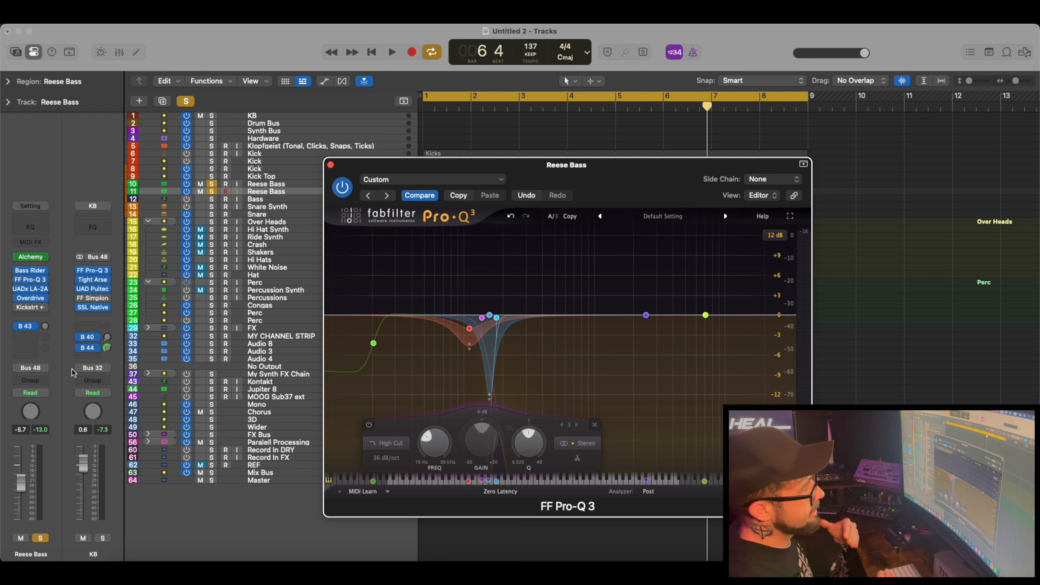
- Route the duplicated Reese Bass output to Bus 8 (Synth Bus) and close FF Pro-Q 3
{"action": "left_click", "coordinate": [35, 372]}
{"action": "mouse_move", "coordinate": [30, 430]}
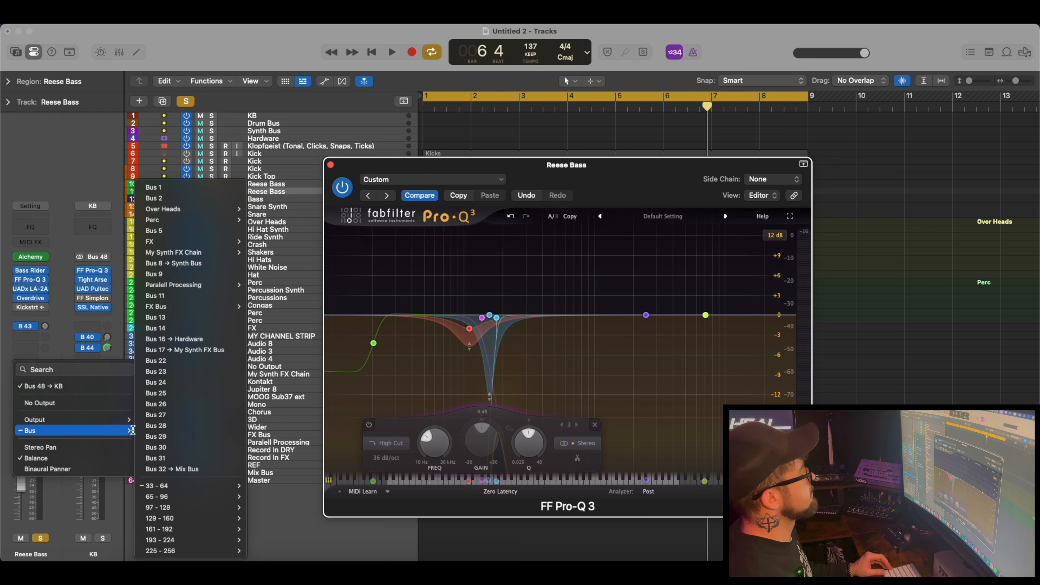
{"action": "mouse_move", "coordinate": [191, 486]}
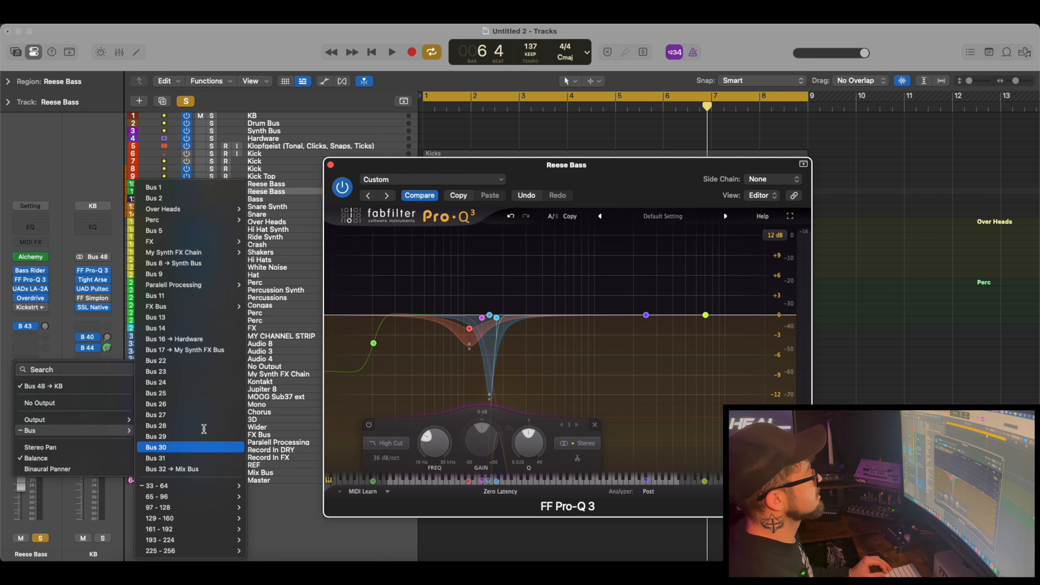
{"action": "left_click", "coordinate": [198, 263]}
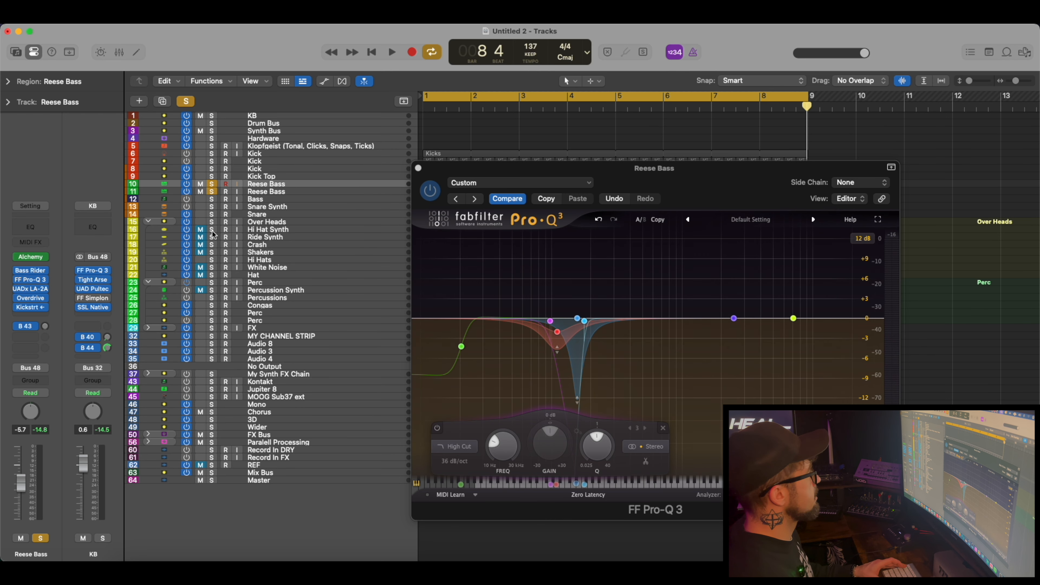
{"action": "left_click", "coordinate": [419, 168]}
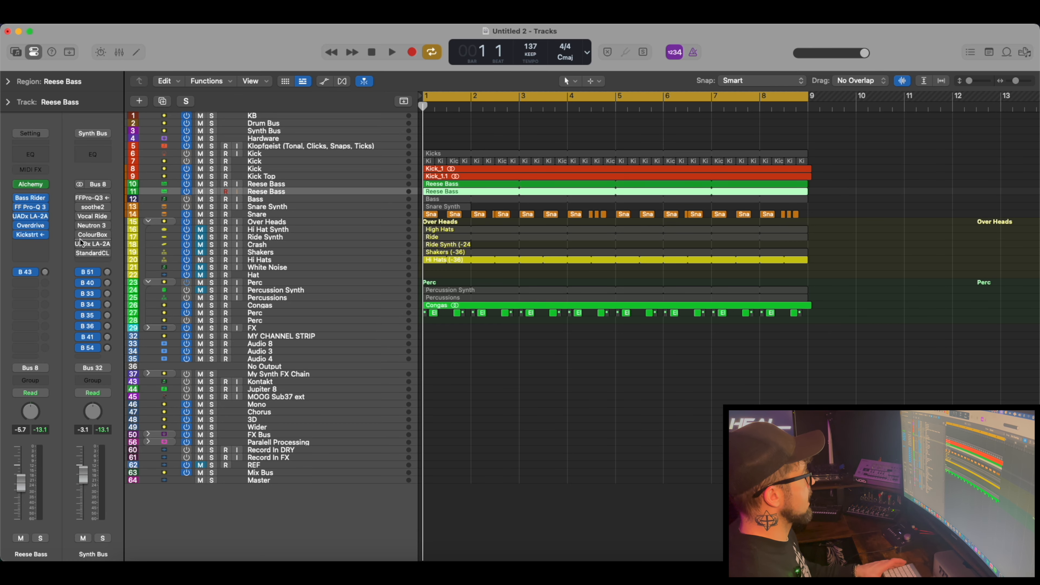
- Play the mix, open FF Pro-Q 3 on the second Reese Bass, and fine-tune the high-cut band's frequency in the 90 to 100 Hz range
{"action": "key", "text": "space"}
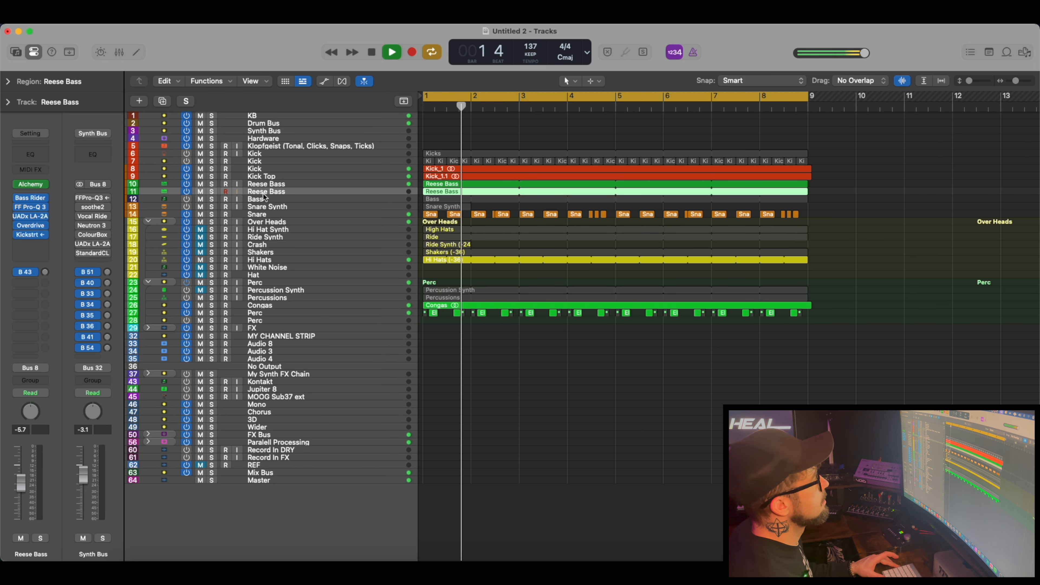
{"action": "left_click", "coordinate": [30, 207]}
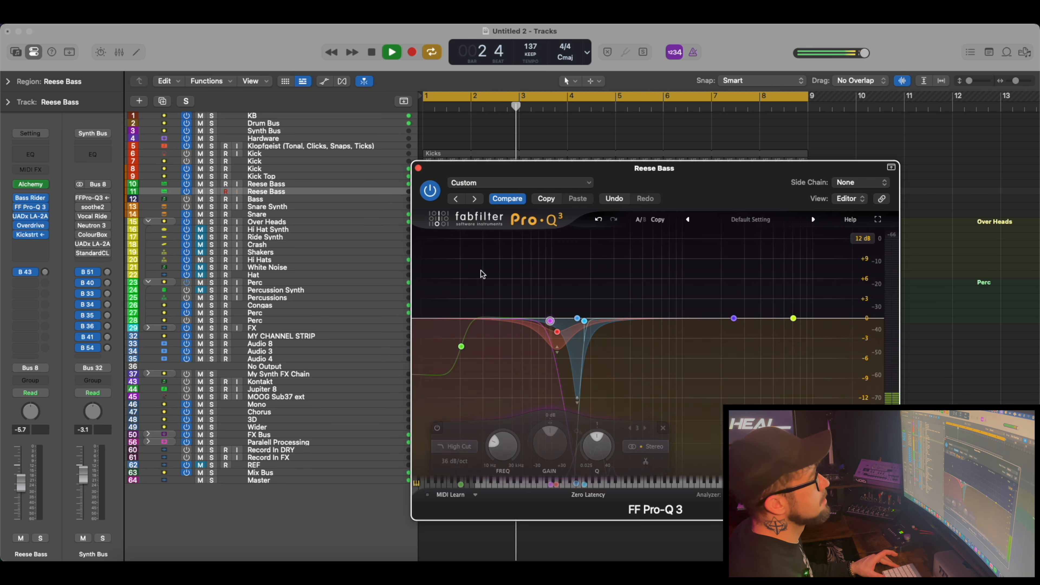
{"action": "mouse_move", "coordinate": [508, 449]}
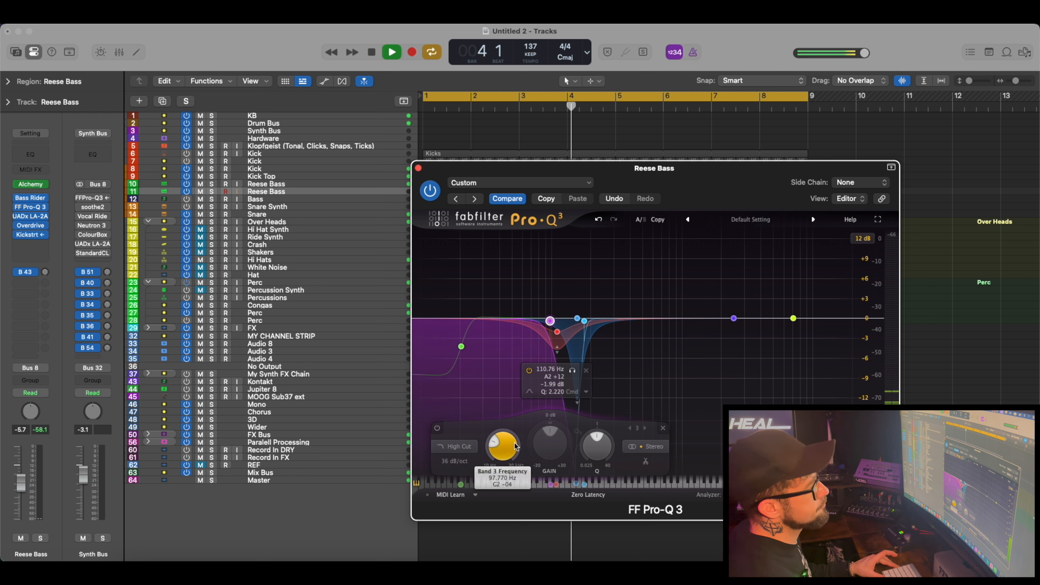
{"action": "key", "text": "space"}
{"action": "scroll", "coordinate": [507, 448], "scroll_direction": "down", "scroll_amount": 1}
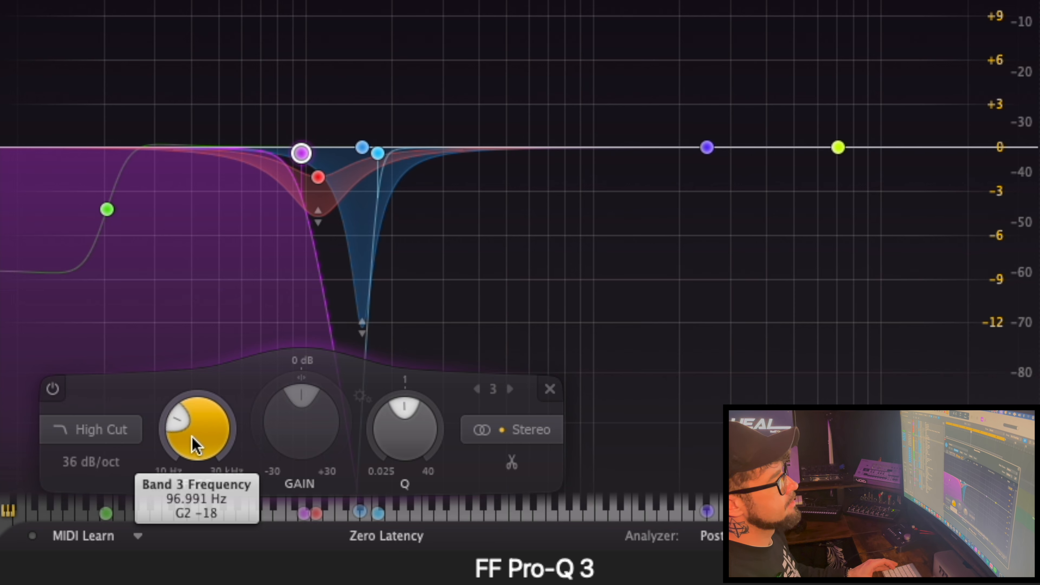
{"action": "left_click_drag", "start_coordinate": [500, 448], "coordinate": [500, 453]}
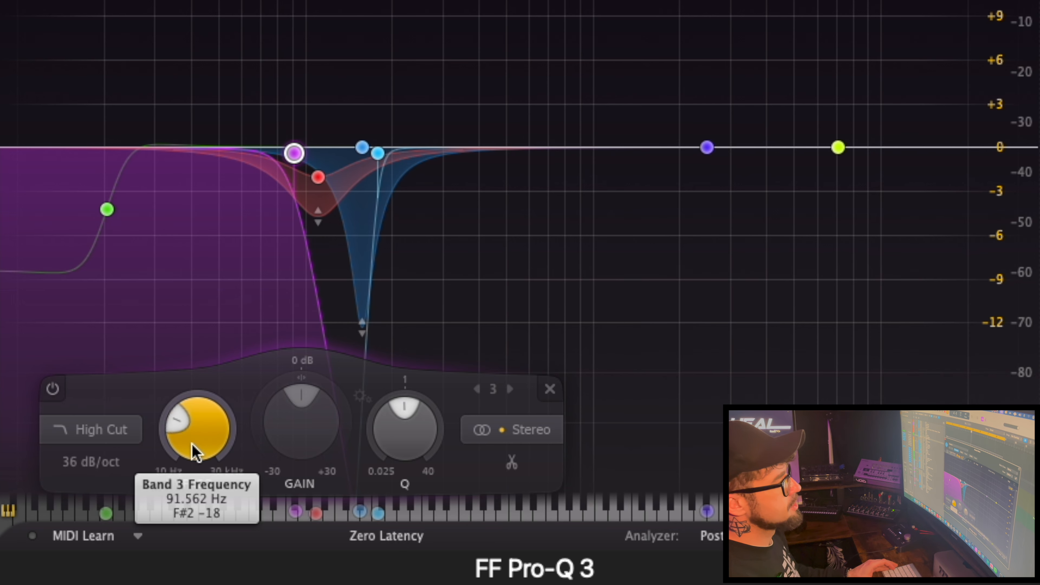
{"action": "left_click_drag", "start_coordinate": [191, 443], "coordinate": [189, 432]}
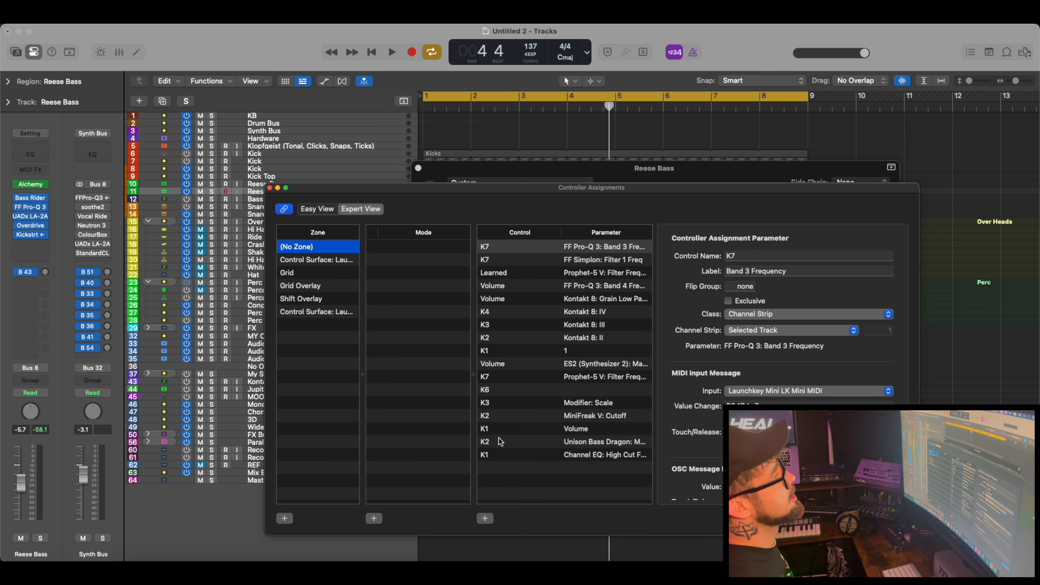
- Leave the controller assignments and FF Pro-Q 3 with the Smart Controls displayed, and play the loop from the start
{"action": "left_click_drag", "start_coordinate": [593, 197], "coordinate": [199, 64]}
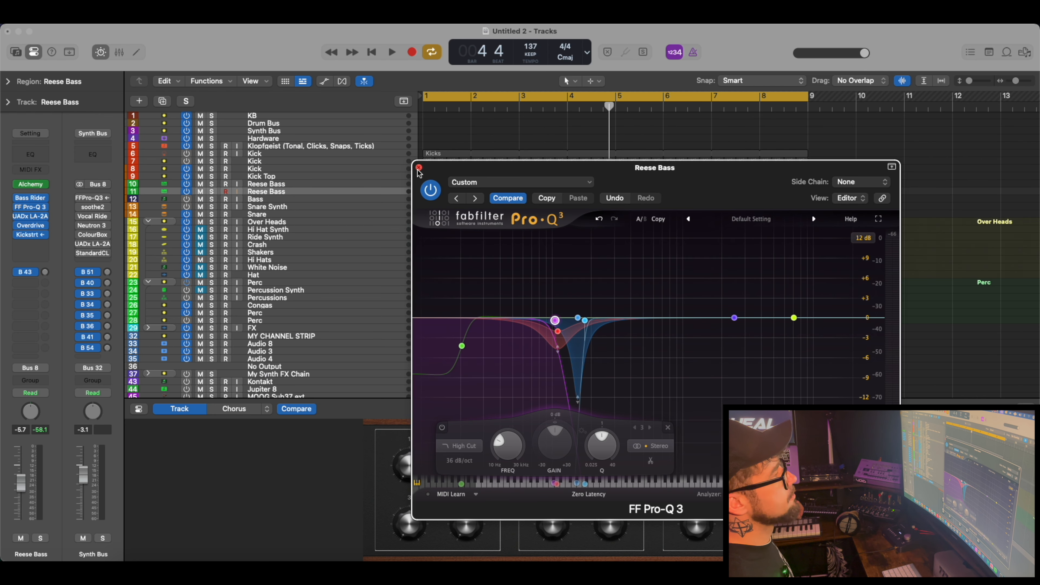
{"action": "left_click", "coordinate": [419, 168]}
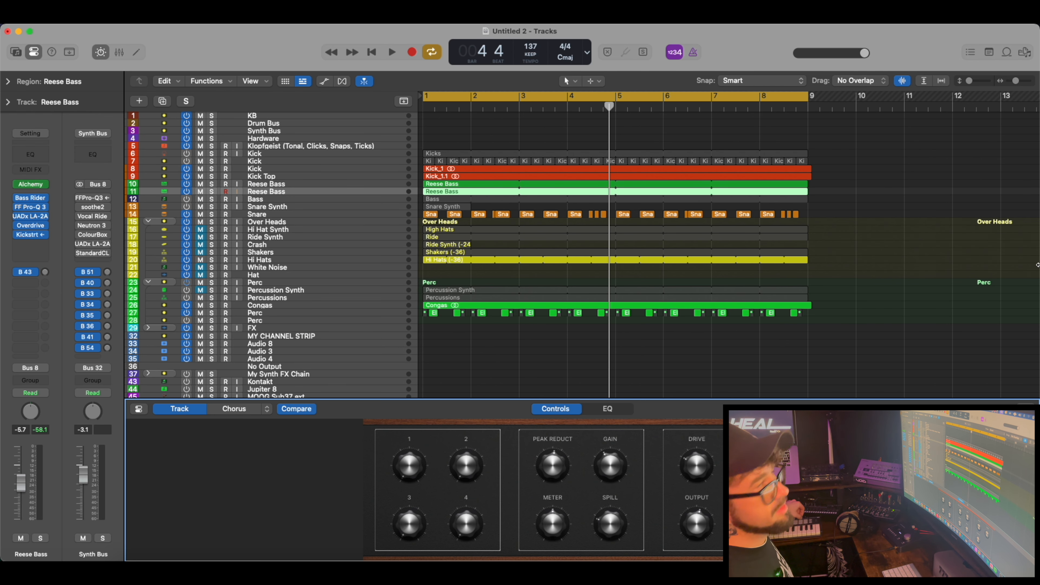
{"action": "key", "text": "Return"}
{"action": "key", "text": "space"}
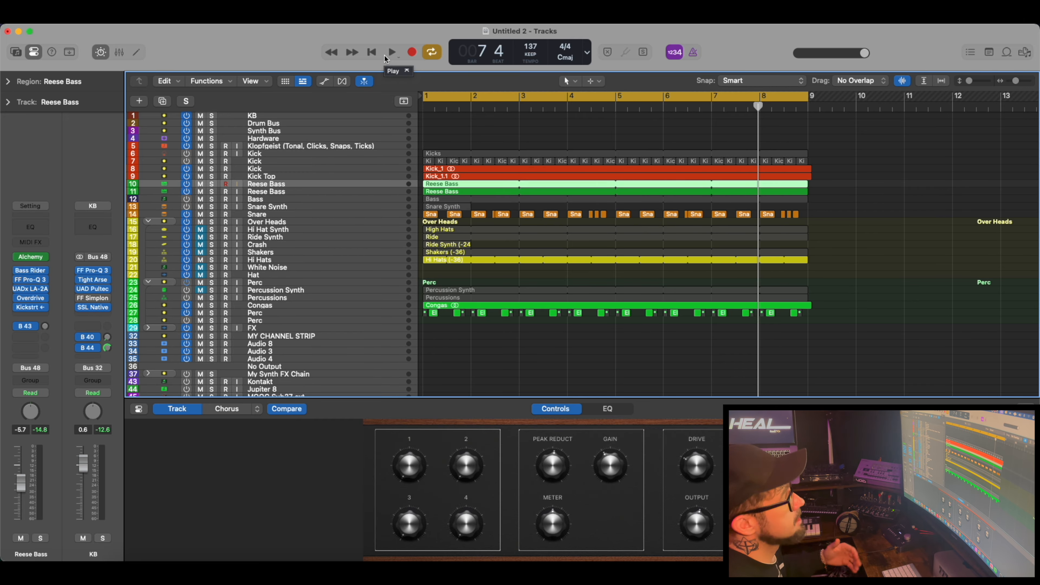
- On the second Reese Bass, turn up the Bus 43 chorus send and add a send to Bus 35 (Delay 2)
{"action": "left_click", "coordinate": [293, 192]}
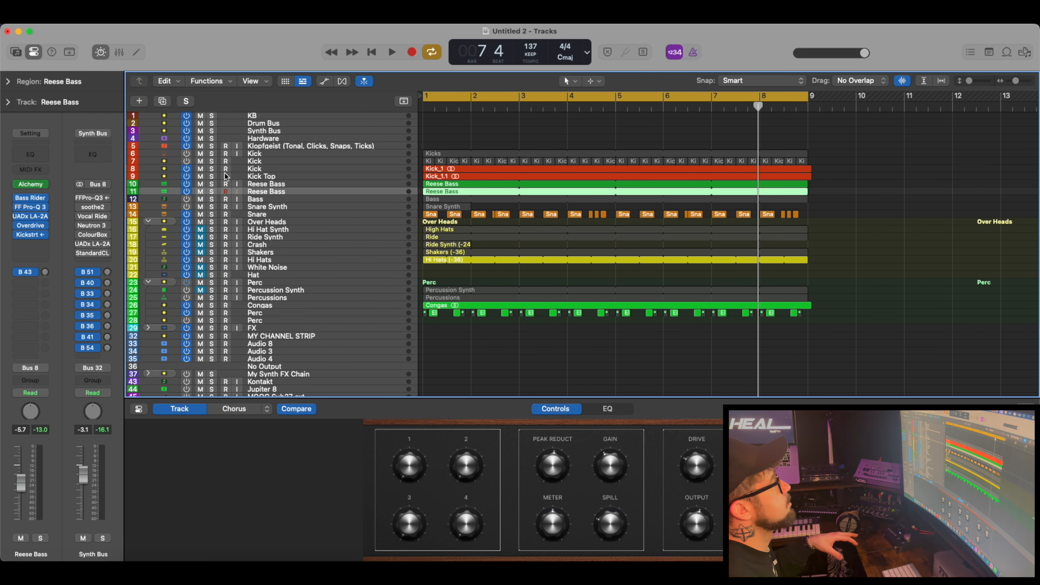
{"action": "left_click", "coordinate": [46, 273]}
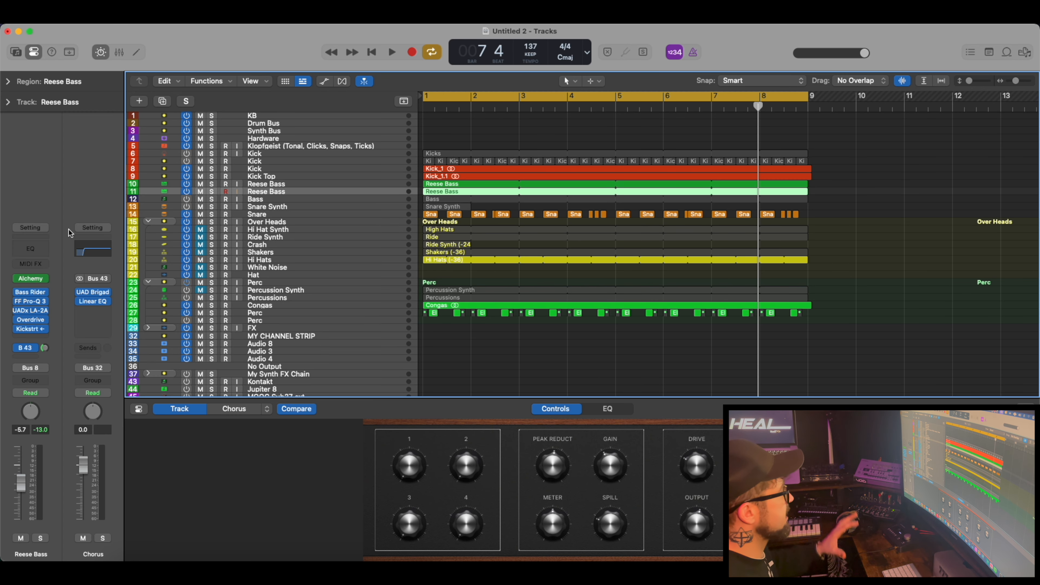
{"action": "left_click", "coordinate": [33, 353]}
{"action": "mouse_move", "coordinate": [41, 451]}
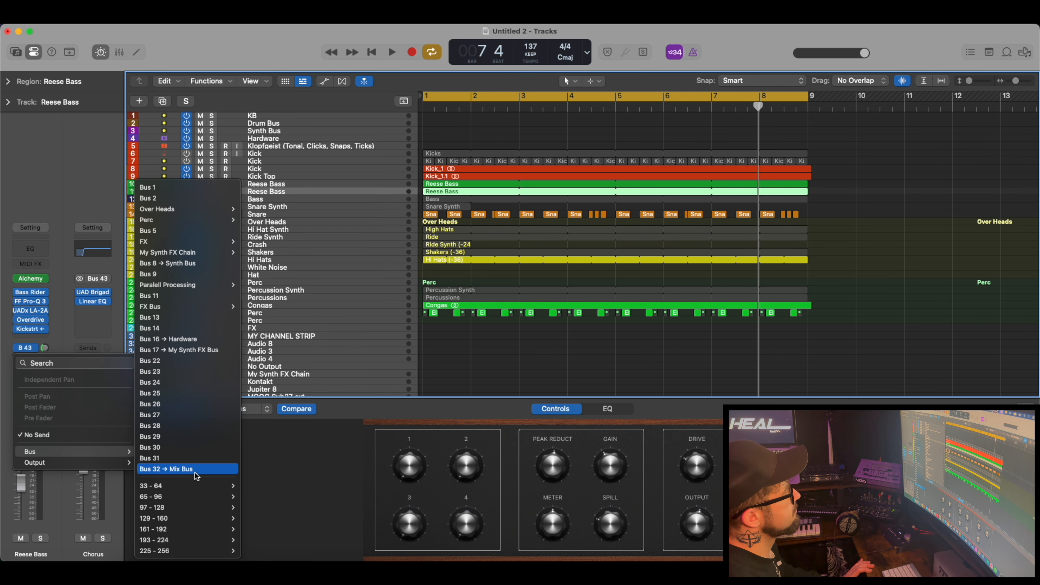
{"action": "mouse_move", "coordinate": [184, 485]}
{"action": "mouse_move", "coordinate": [284, 280]}
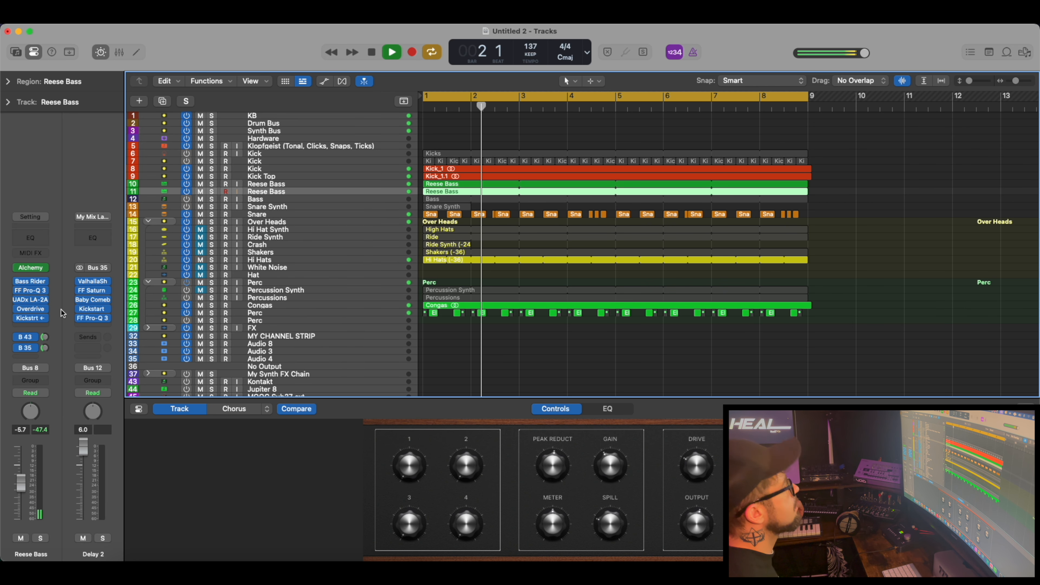
- While the loop plays, set the Bus 43 chorus send to about -5.7 dB, check the Bus 35 delay send, and stop playback
{"action": "left_click_drag", "start_coordinate": [44, 340], "coordinate": [46, 328]}
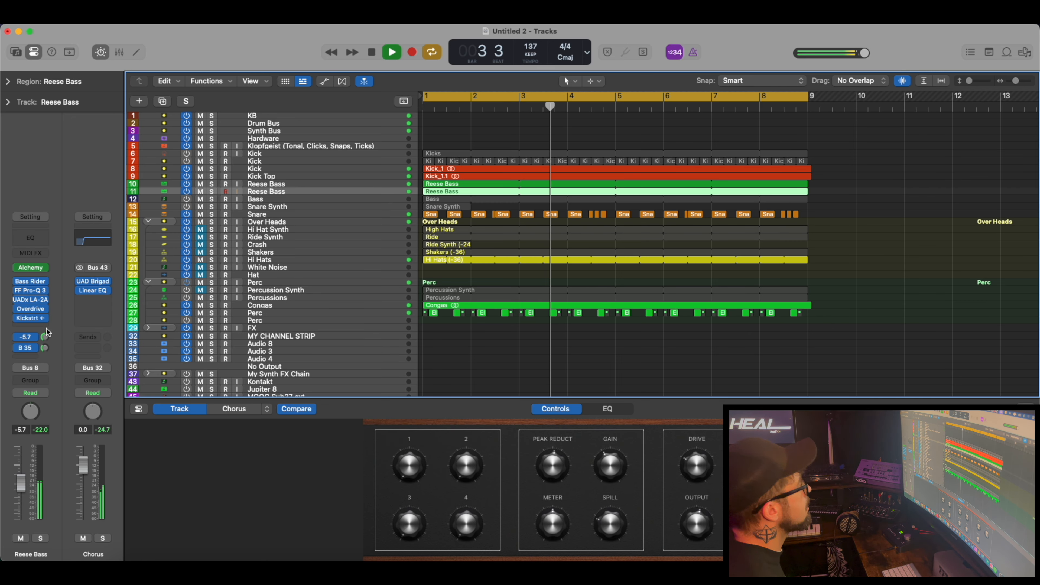
{"action": "left_click", "coordinate": [45, 349]}
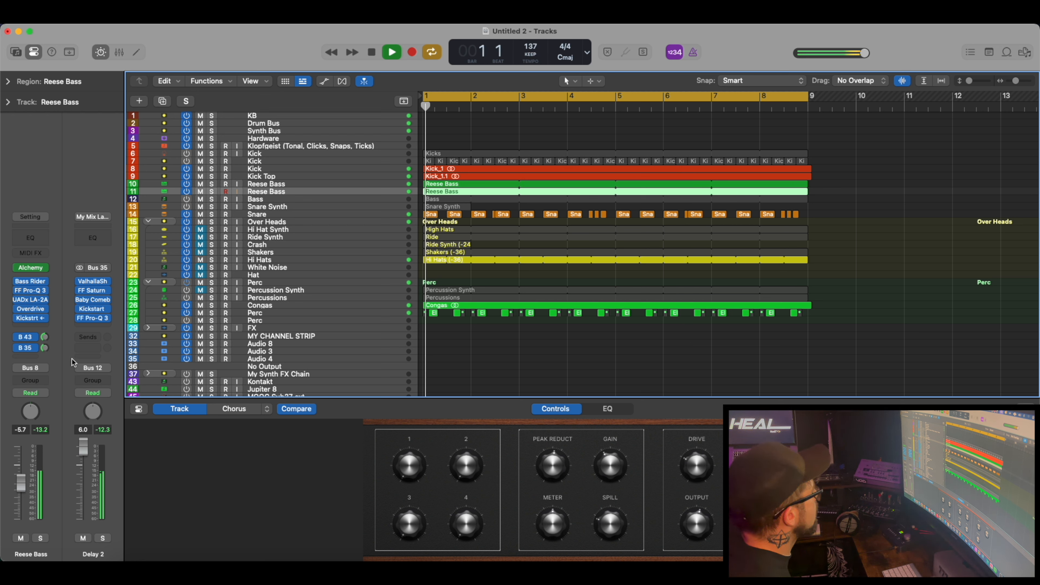
{"action": "key", "text": "space"}
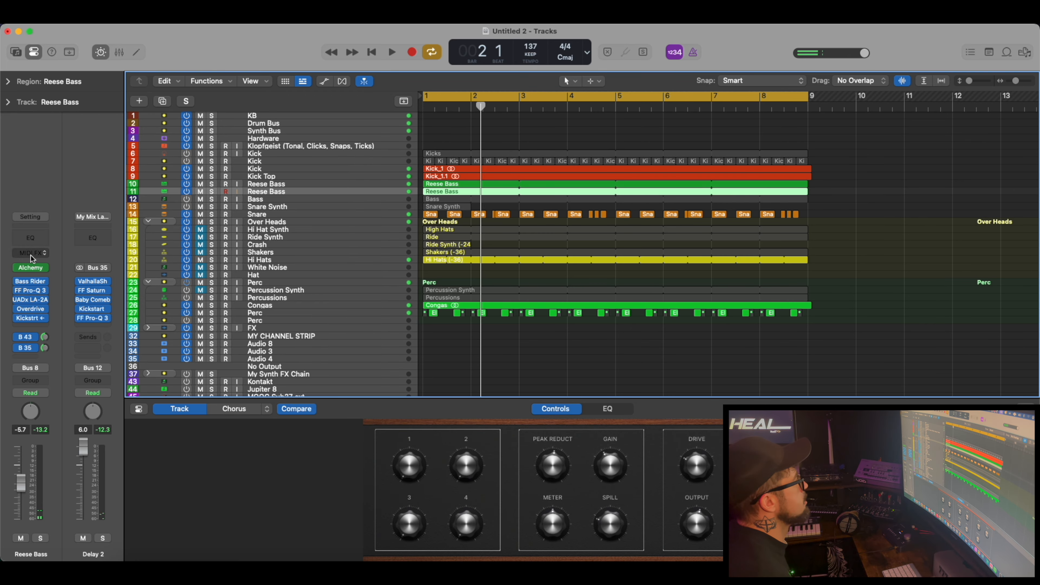
- Place the second Reese Bass's Bass Rider and UADx LA-2A windows side by side, and raise the compressor's Peak Reduction during playback
{"action": "left_click", "coordinate": [30, 300]}
{"action": "key", "text": "super+w"}
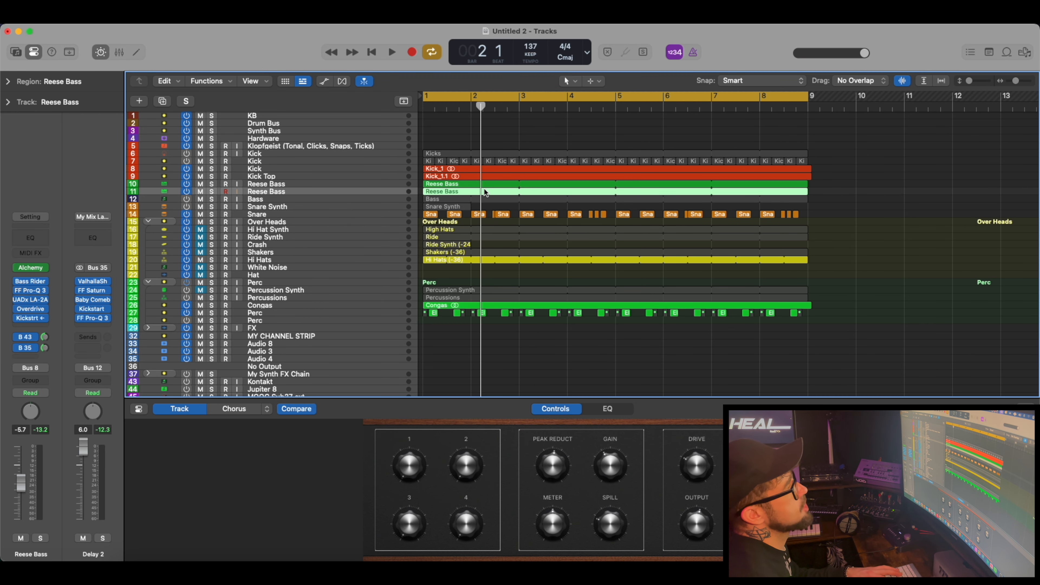
{"action": "left_click", "coordinate": [30, 281]}
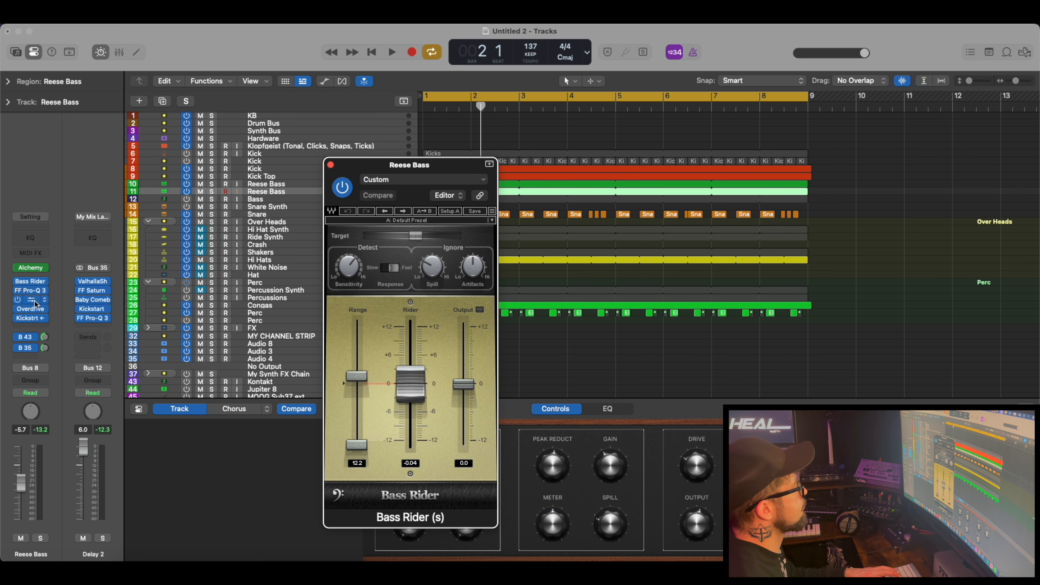
{"action": "left_click", "coordinate": [35, 302]}
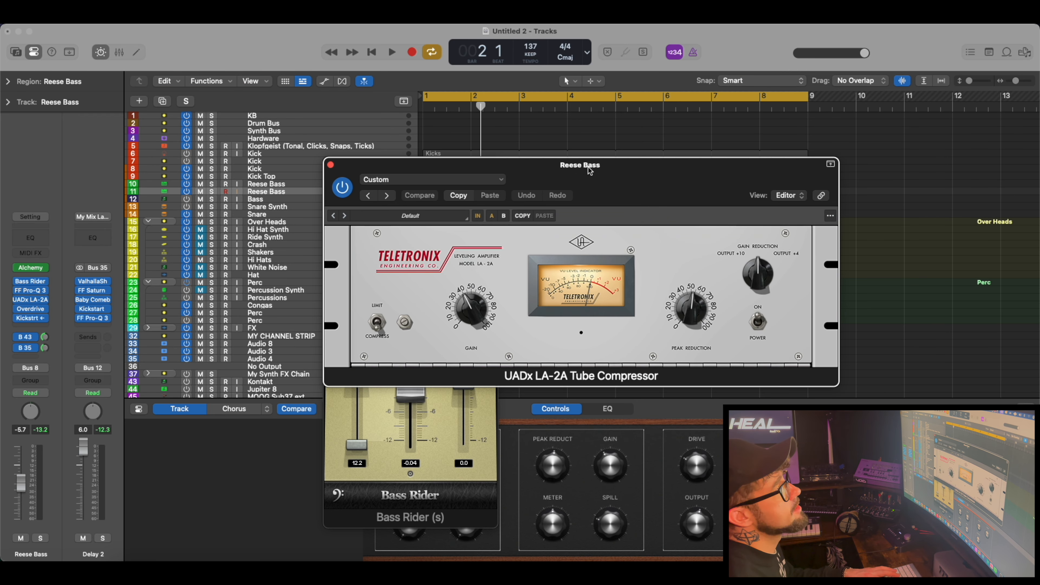
{"action": "left_click_drag", "start_coordinate": [591, 171], "coordinate": [759, 150]}
{"action": "left_click_drag", "start_coordinate": [471, 164], "coordinate": [367, 138]}
{"action": "left_click_drag", "start_coordinate": [569, 149], "coordinate": [497, 149]}
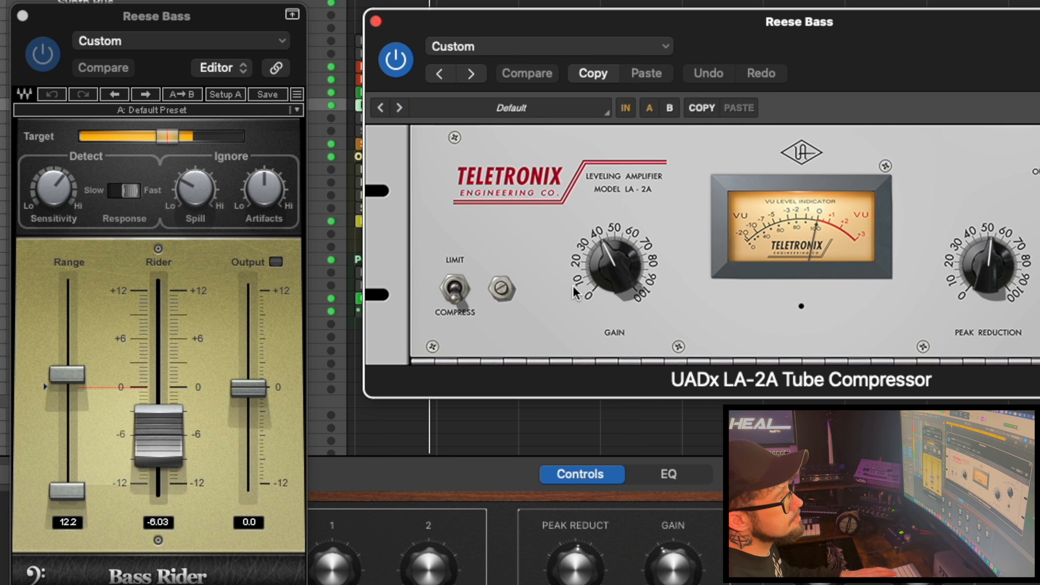
{"action": "left_click_drag", "start_coordinate": [997, 273], "coordinate": [998, 242]}
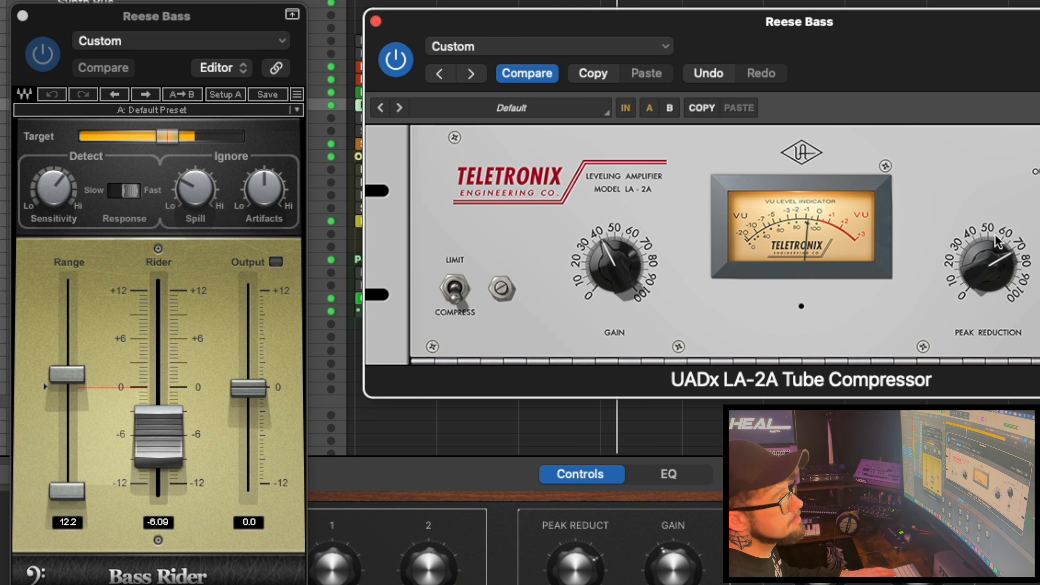